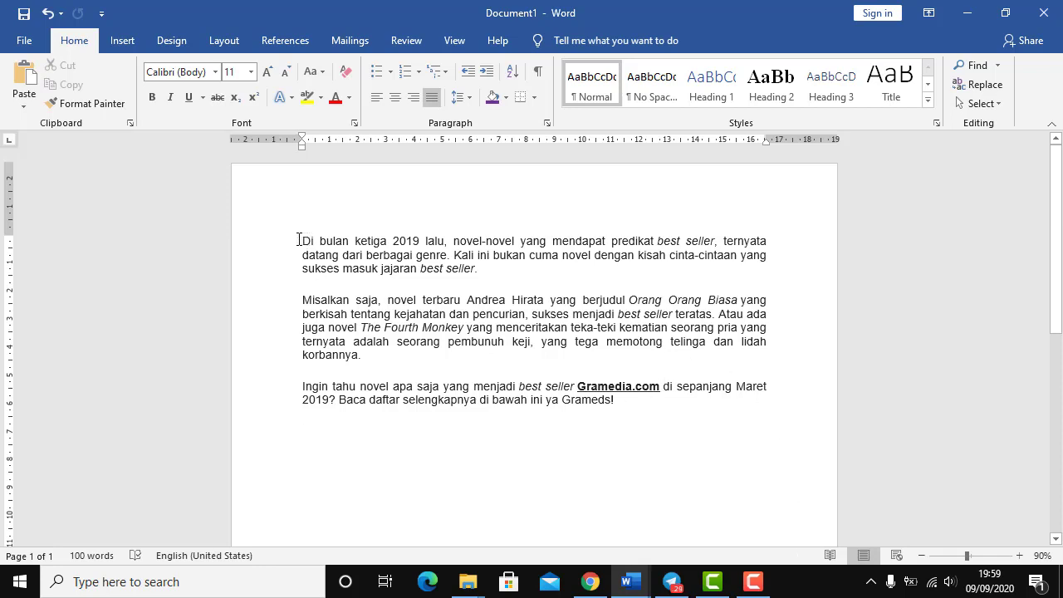
drag(299, 240, 703, 406)
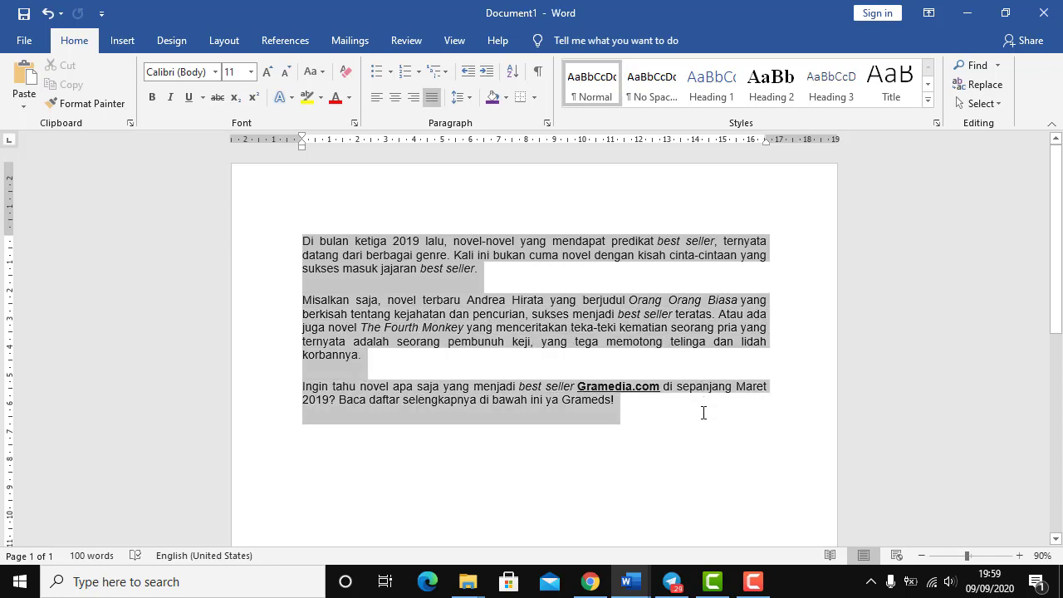
click(459, 268)
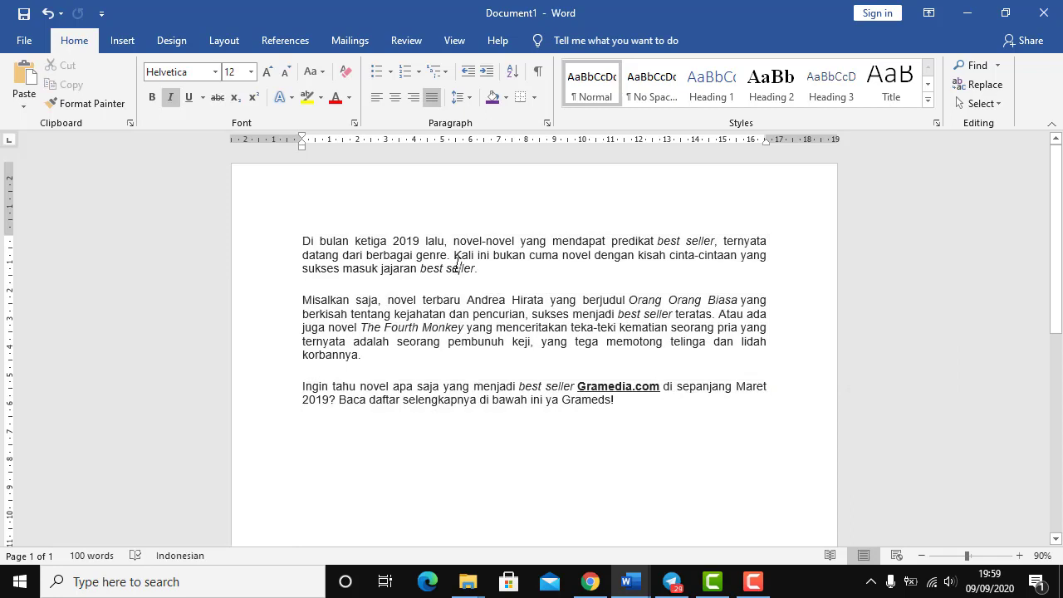
click(407, 241)
click(397, 386)
drag(301, 240, 776, 401)
click(679, 441)
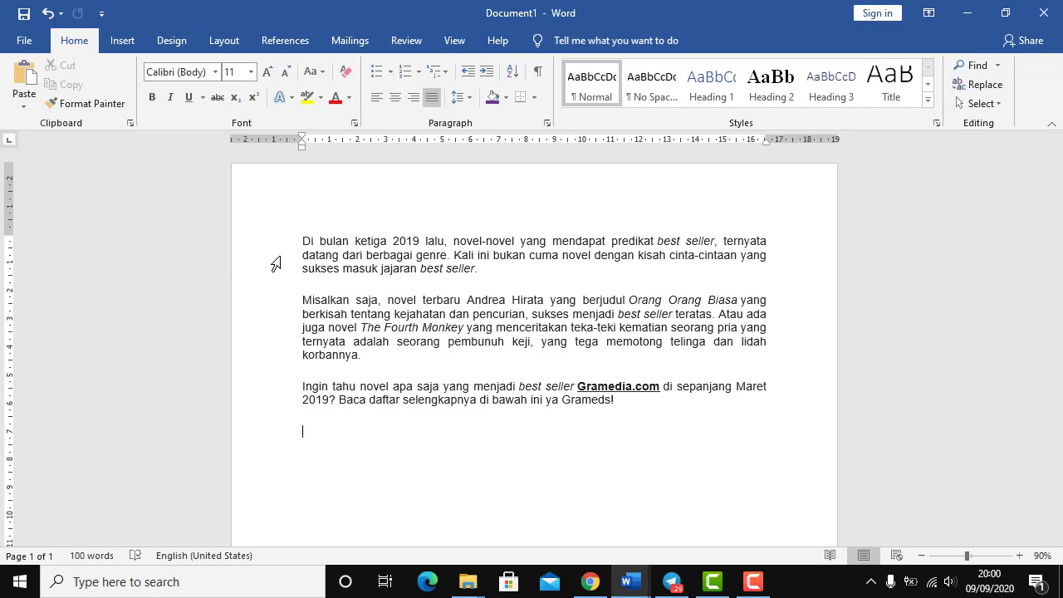
Step: Apply a Dropped drop cap to the first letter "D" of the opening paragraph
key(ctrl+Home)
click(122, 41)
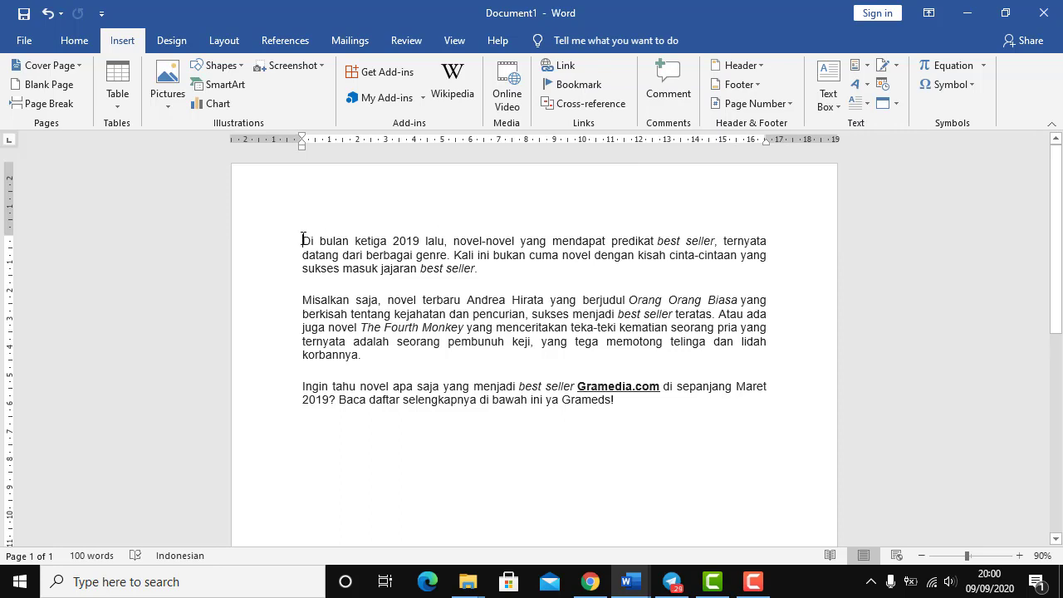
drag(303, 240, 309, 242)
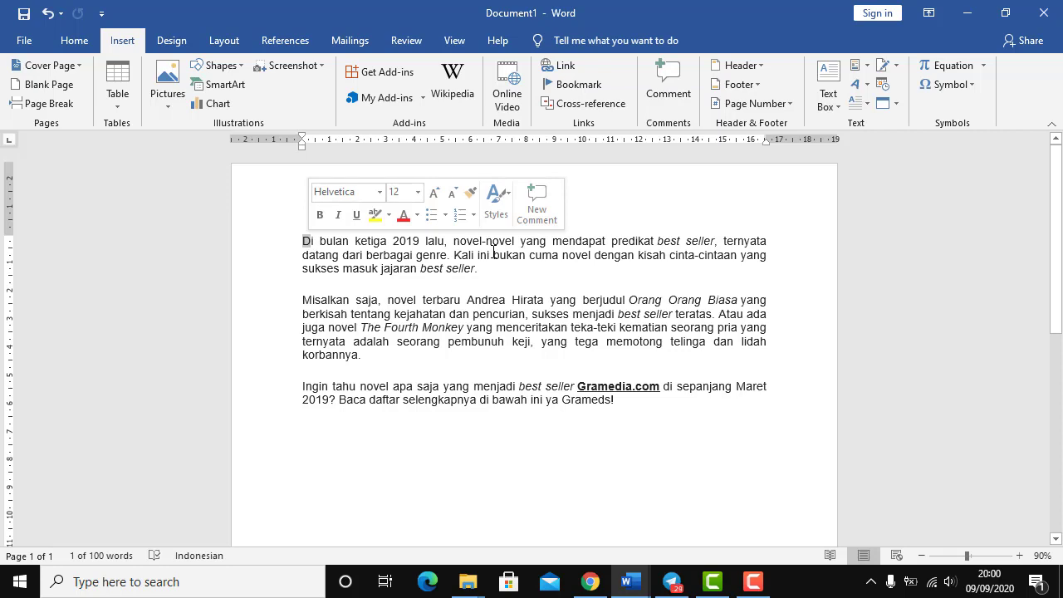
click(868, 103)
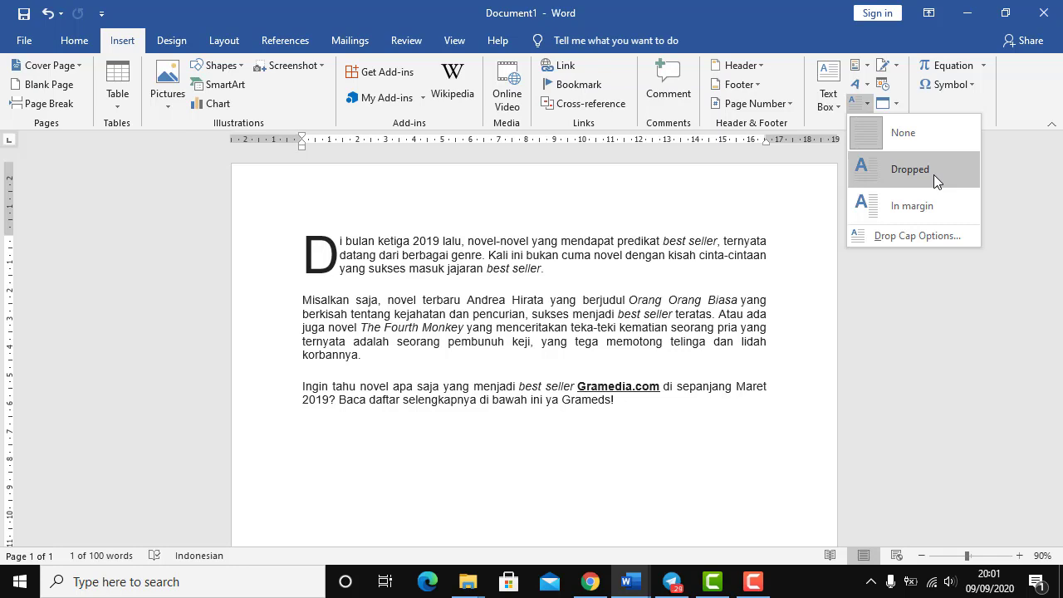
click(933, 175)
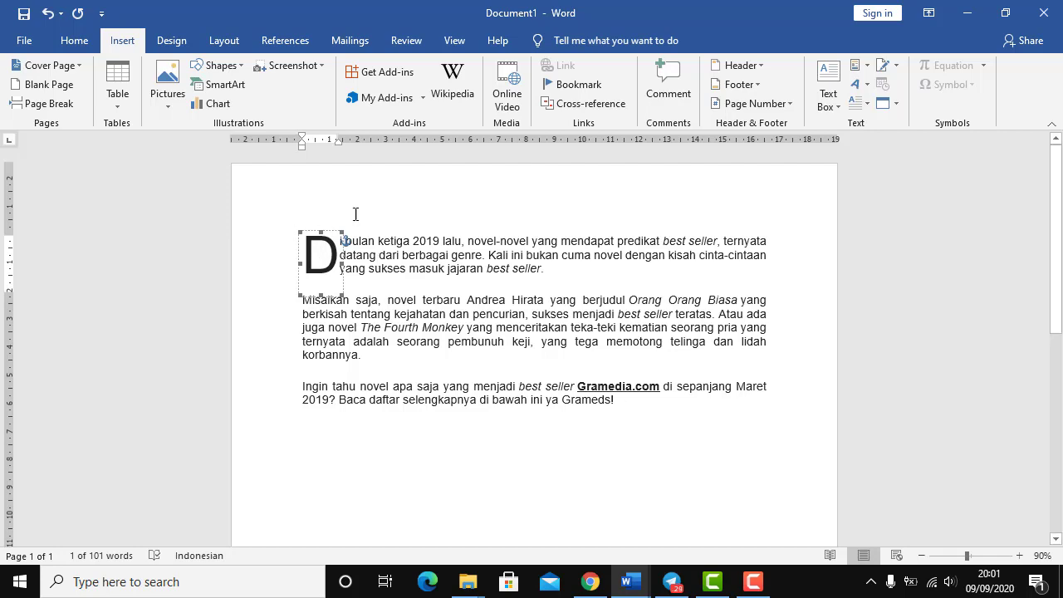
click(872, 112)
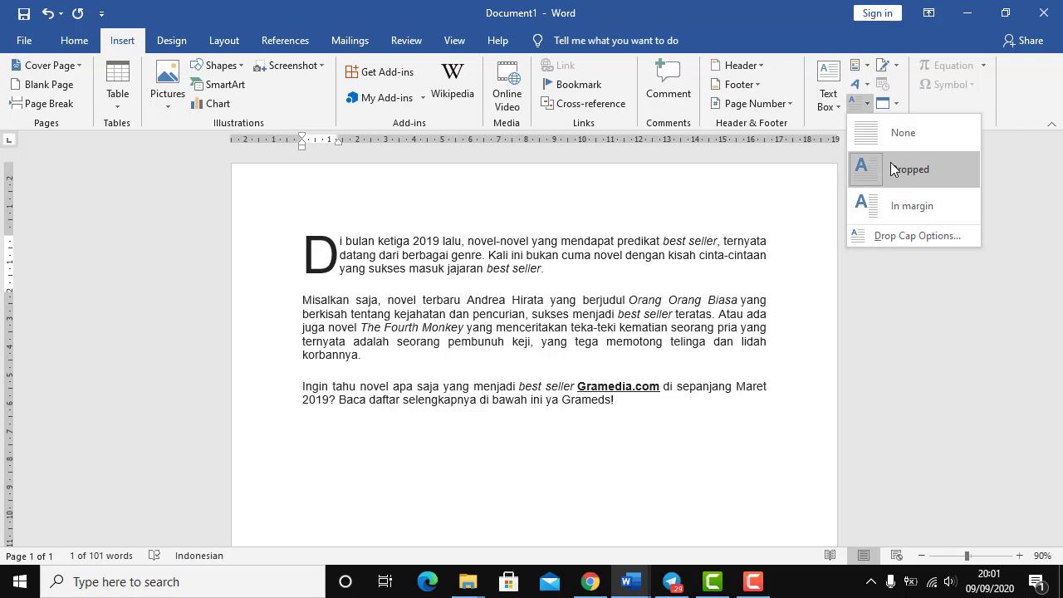
click(891, 164)
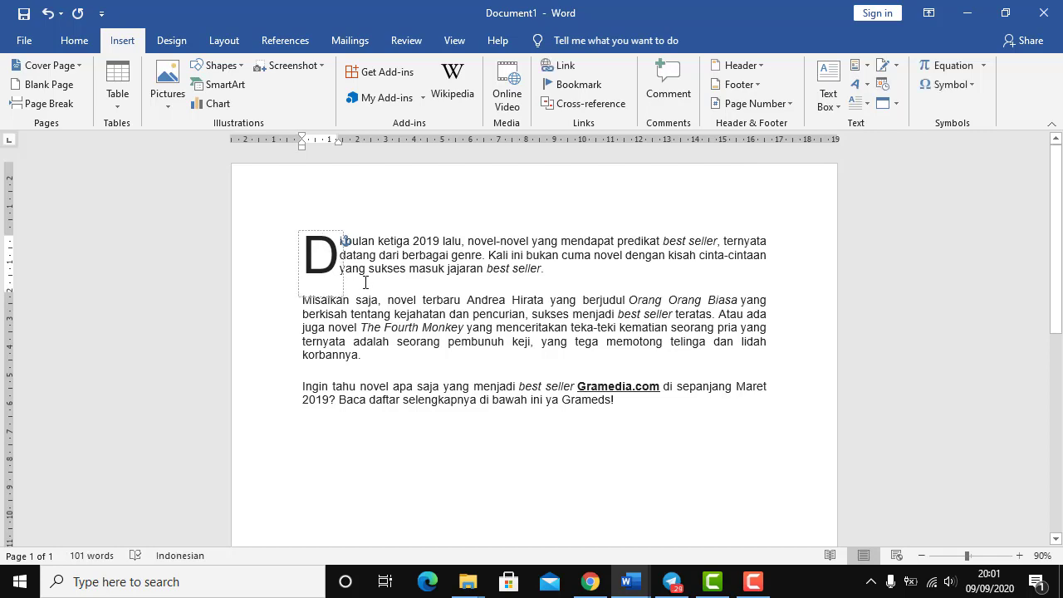
Step: Join the paragraph starting "Misalkan saja" to the end of the first paragraph, separated by a space
click(292, 300)
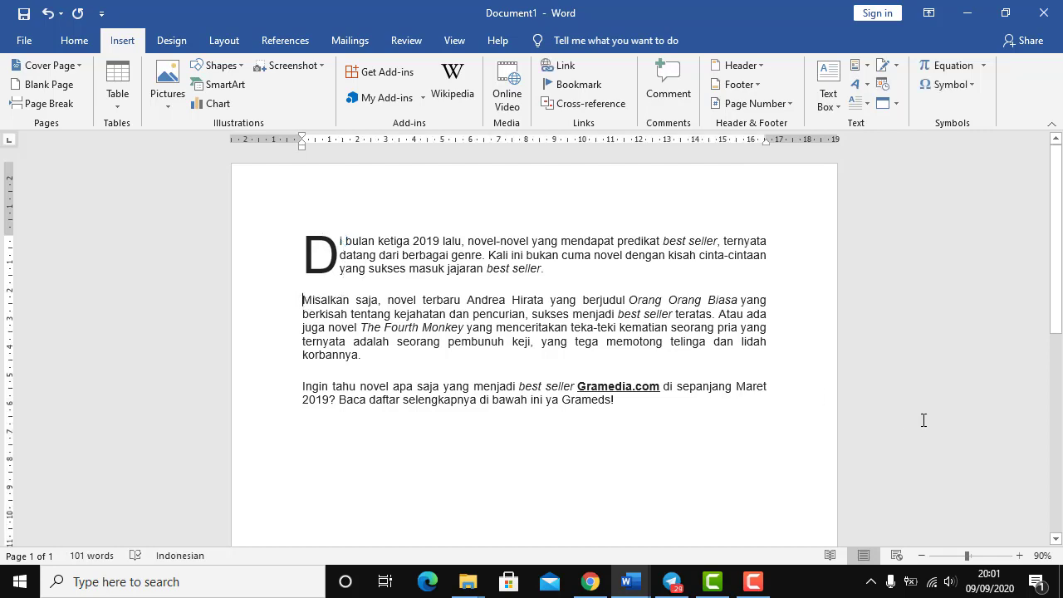
key(BackSpace)
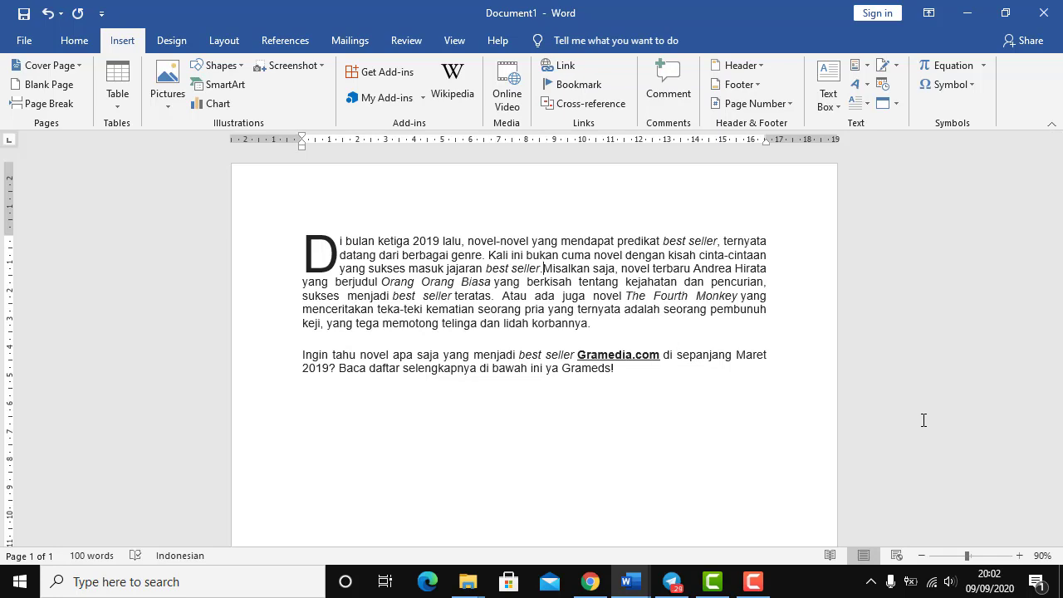
key(Return)
key(BackSpace)
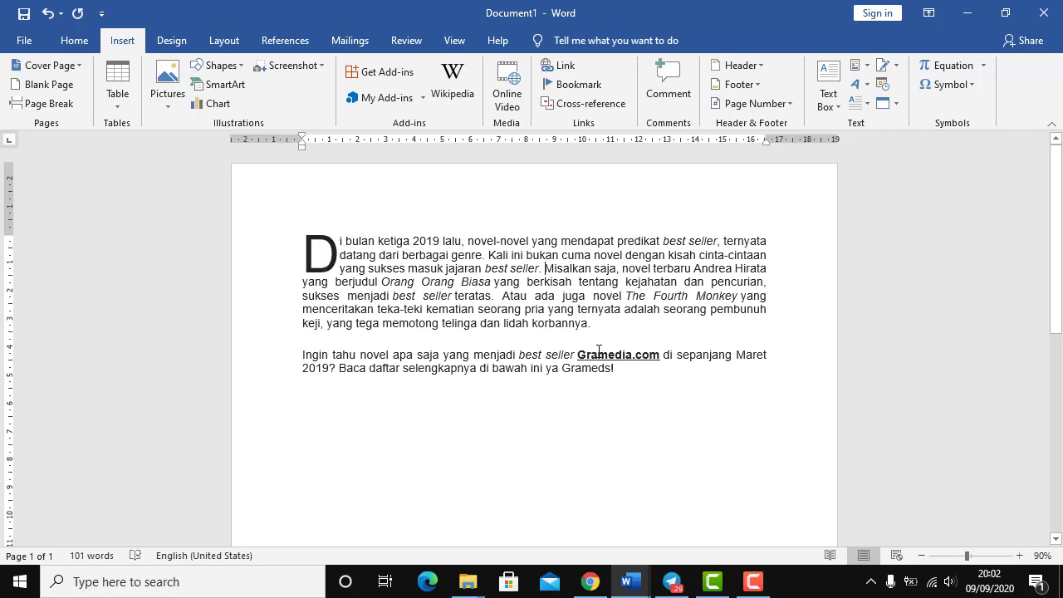
Step: Switch the drop cap to the In margin position and return it to Dropped
click(864, 108)
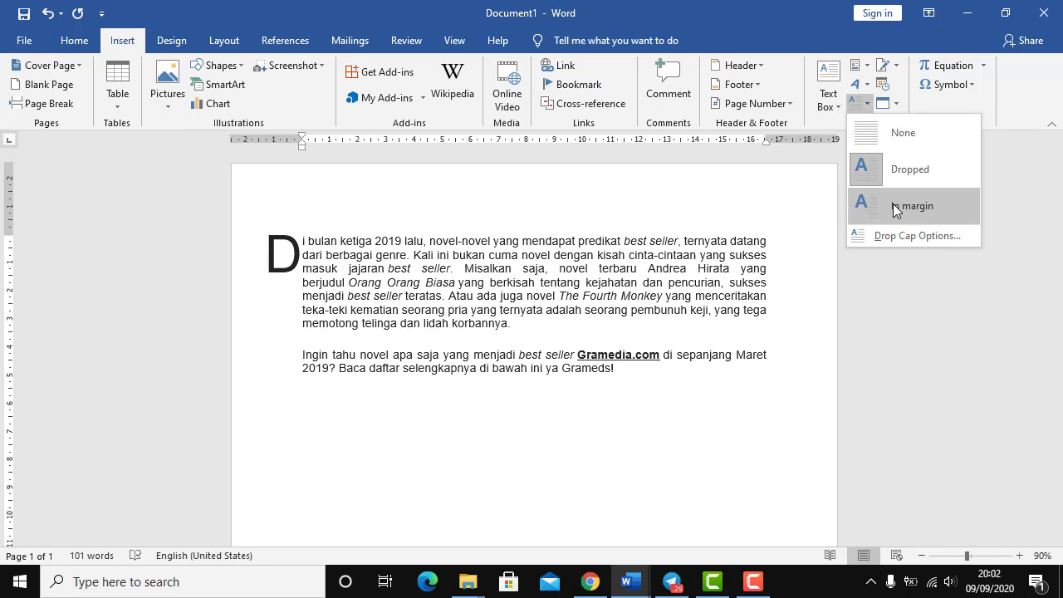
click(895, 209)
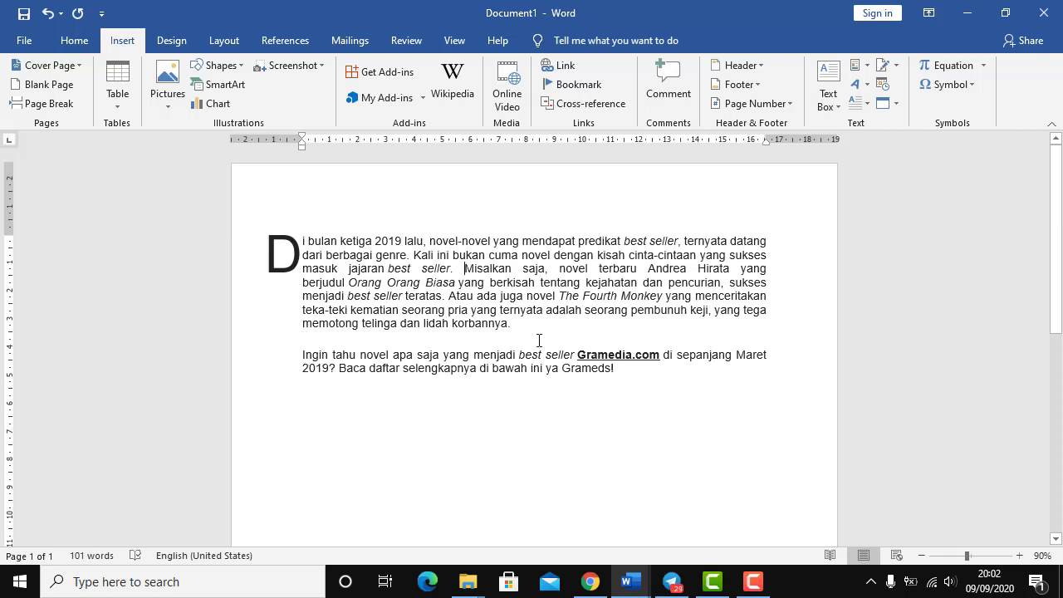
click(860, 103)
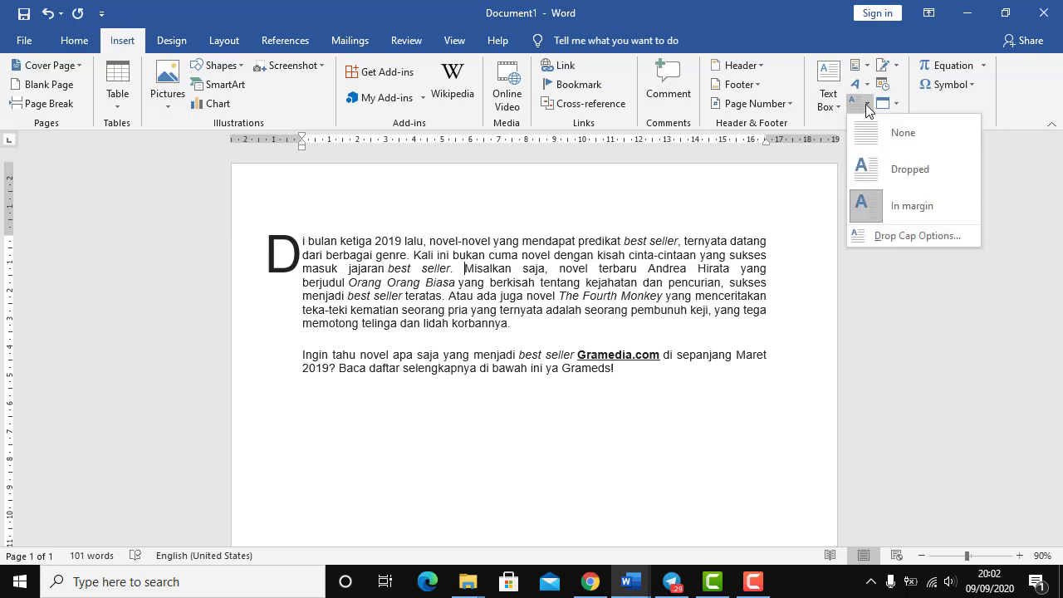
click(891, 169)
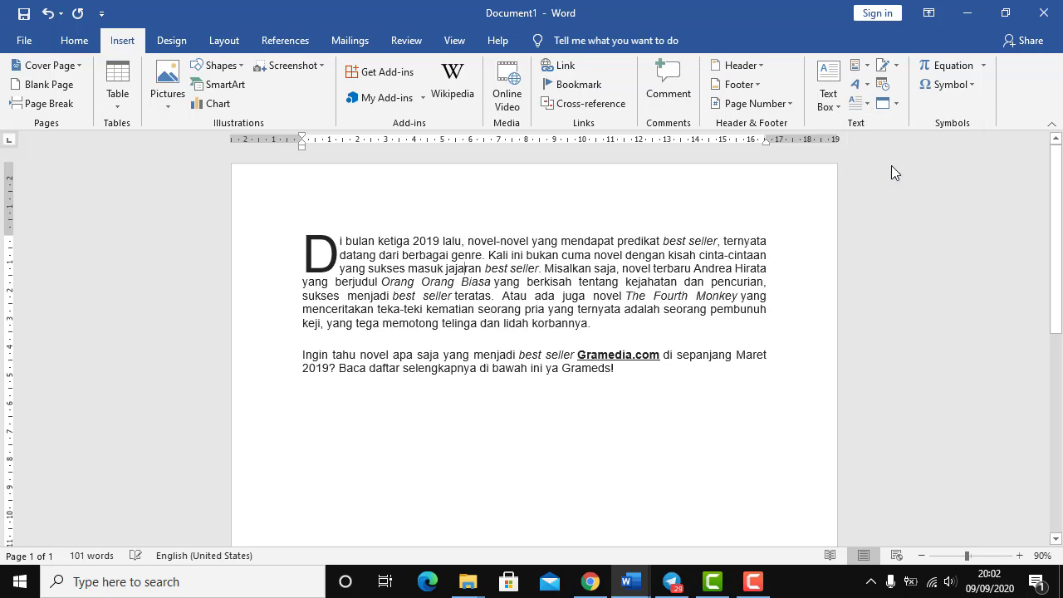
Step: Set the drop cap to span 5 lines with a distance of 0,5 cm from the text
click(866, 106)
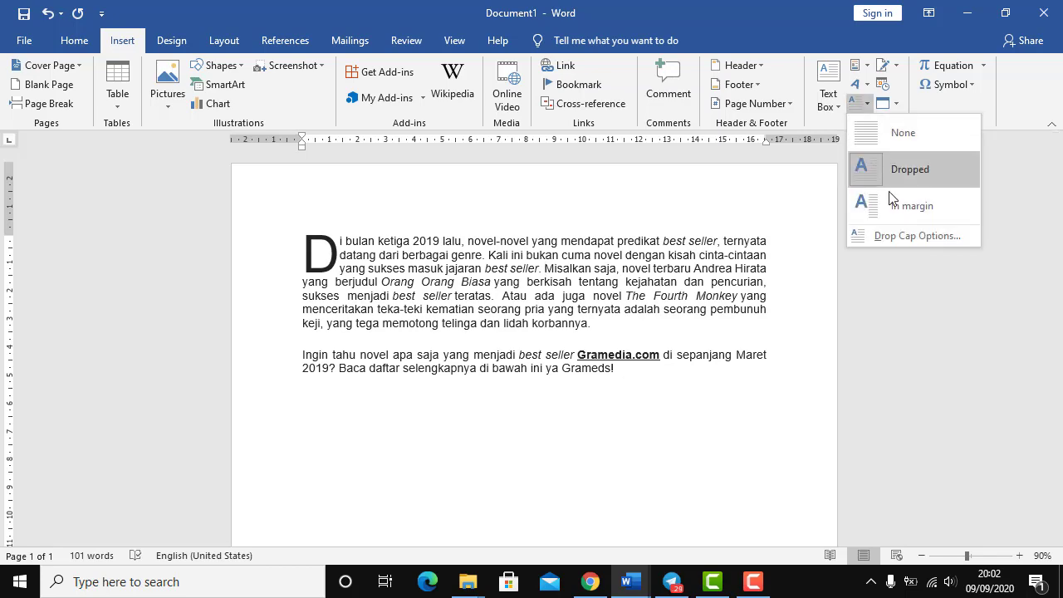
click(916, 236)
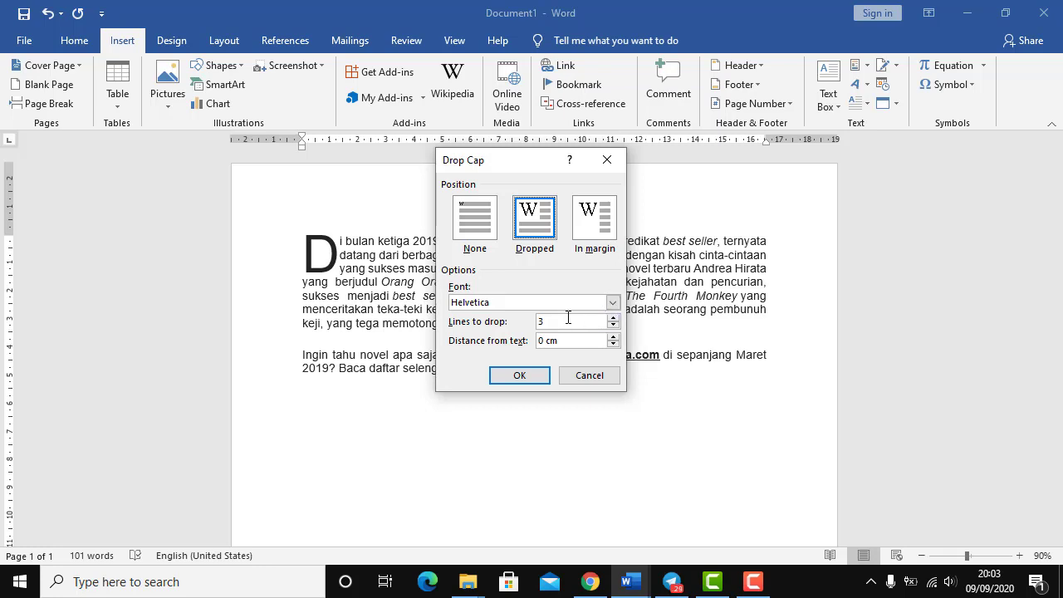
click(613, 318)
click(613, 318)
click(613, 337)
click(538, 378)
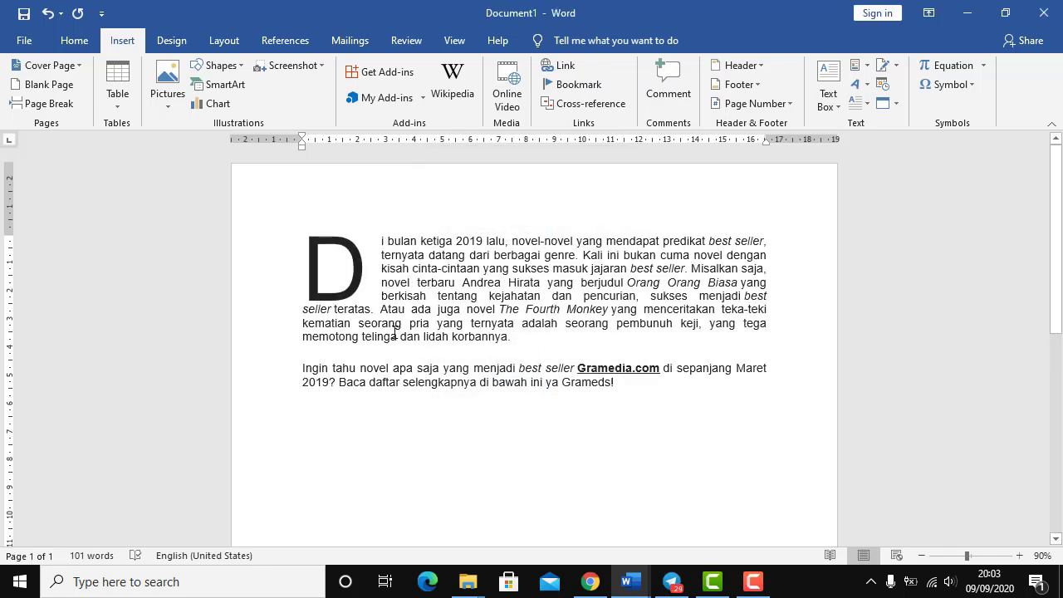
click(351, 260)
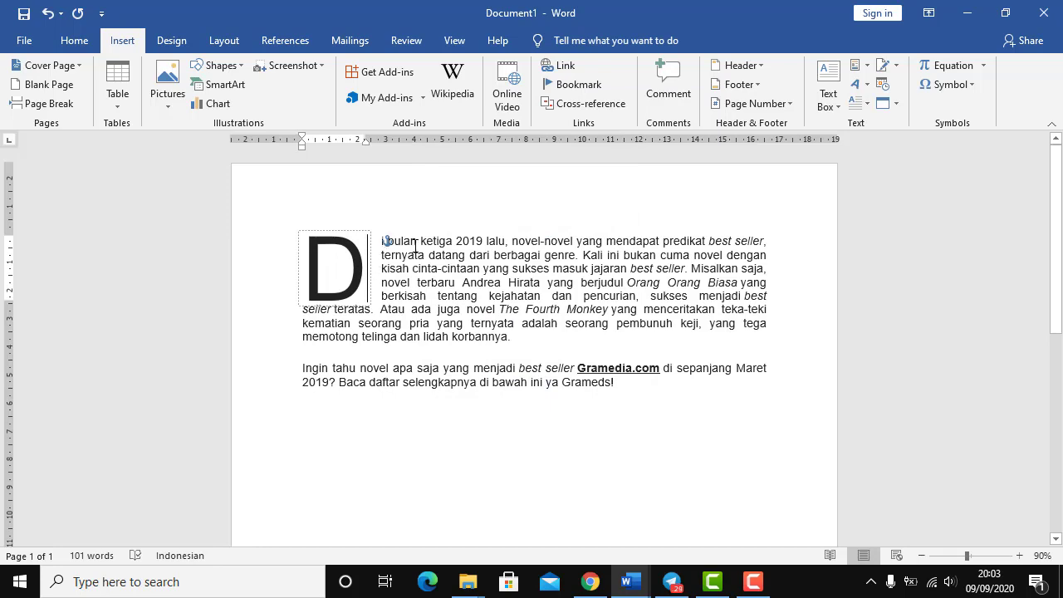
click(416, 246)
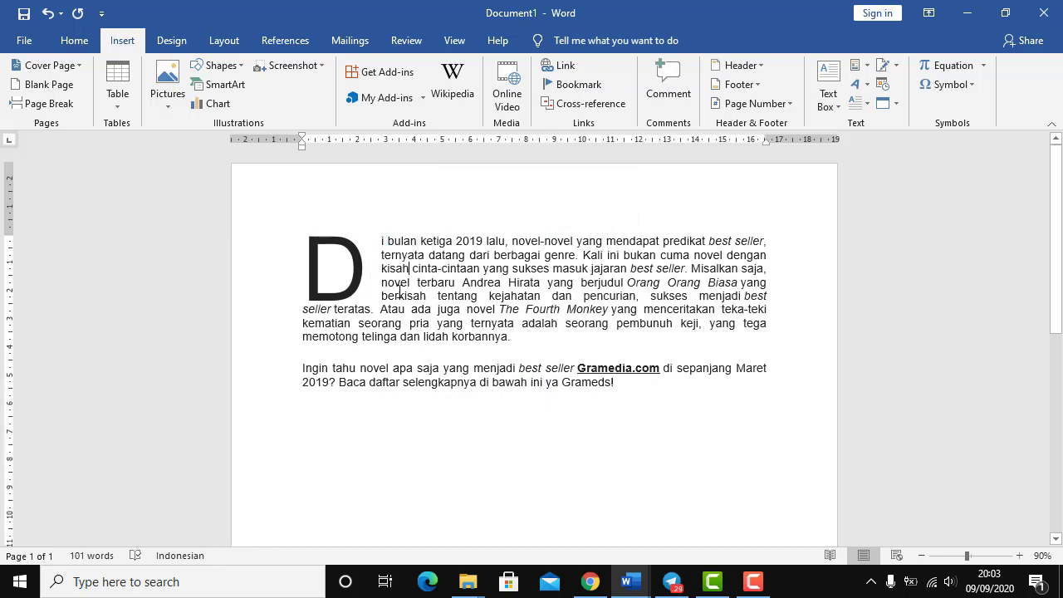
Step: Reduce the drop cap's height to 3 lines in the drop cap options
click(862, 103)
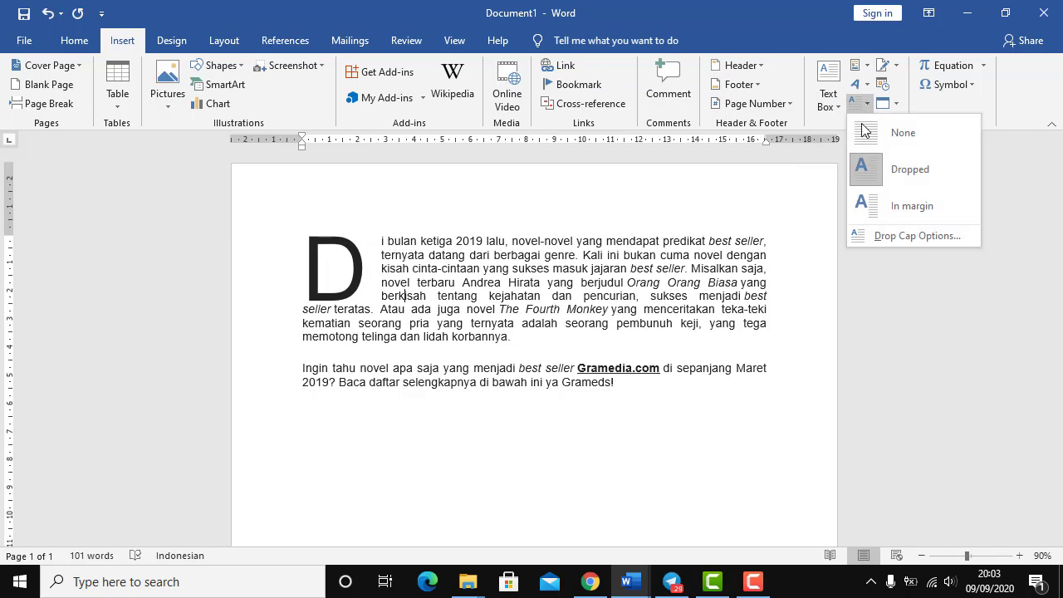
click(882, 241)
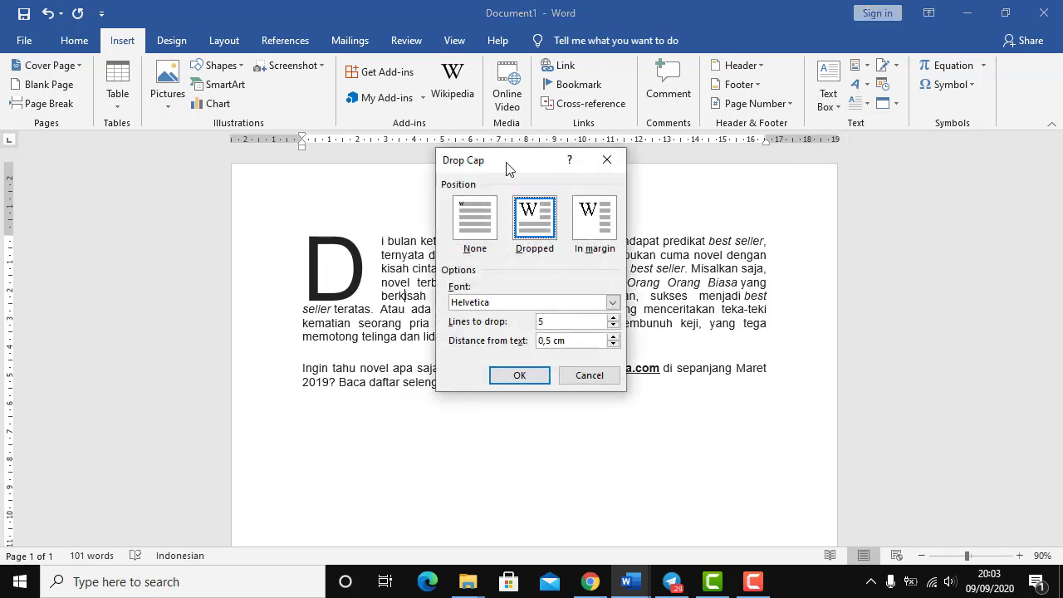
drag(508, 167, 581, 166)
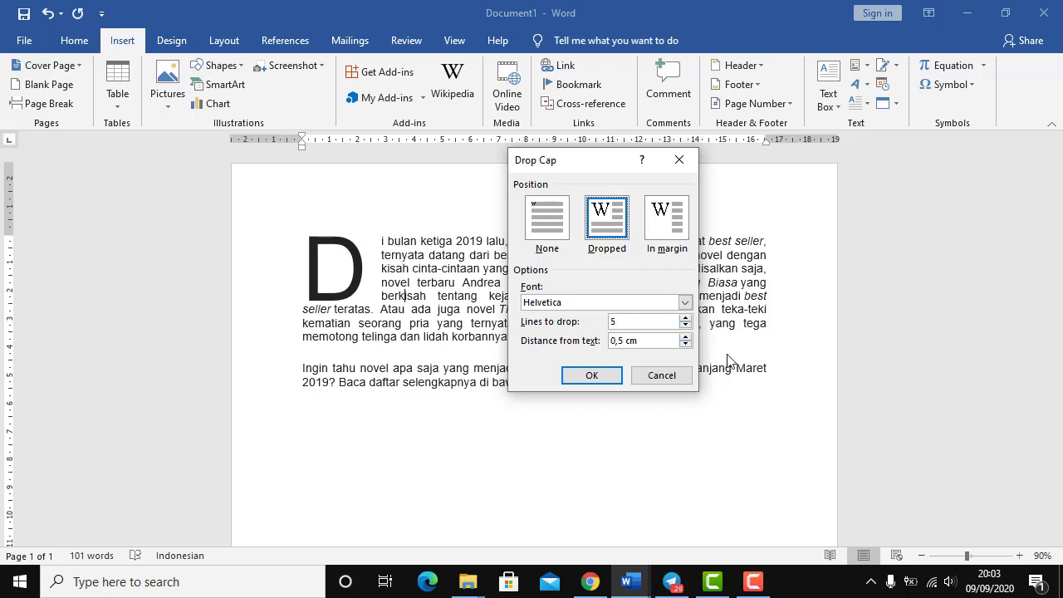
click(685, 326)
click(686, 327)
click(604, 378)
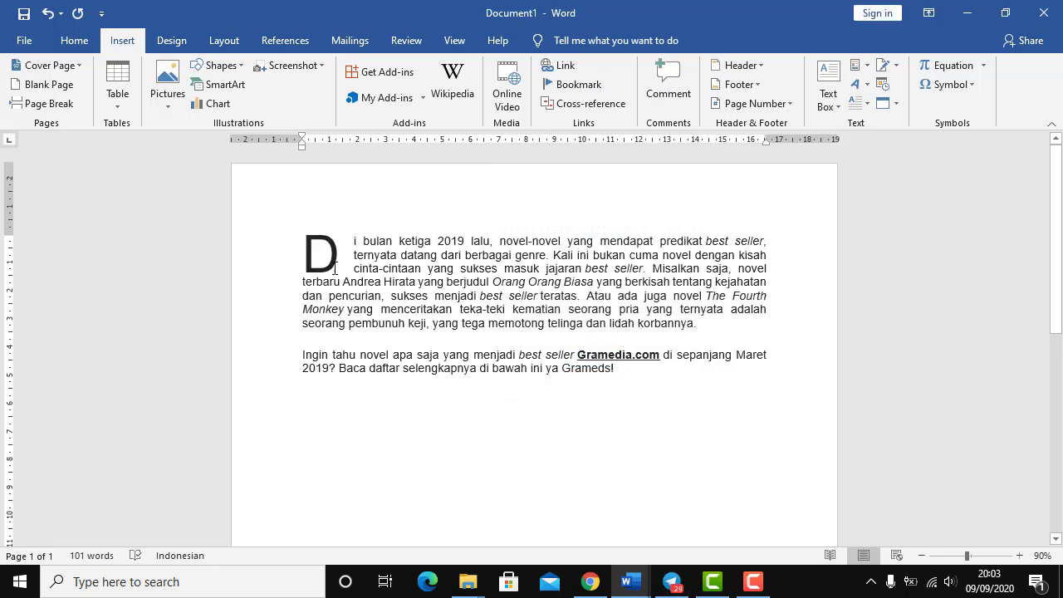
Step: Increase the drop cap's distance from the text to 1 cm
click(862, 103)
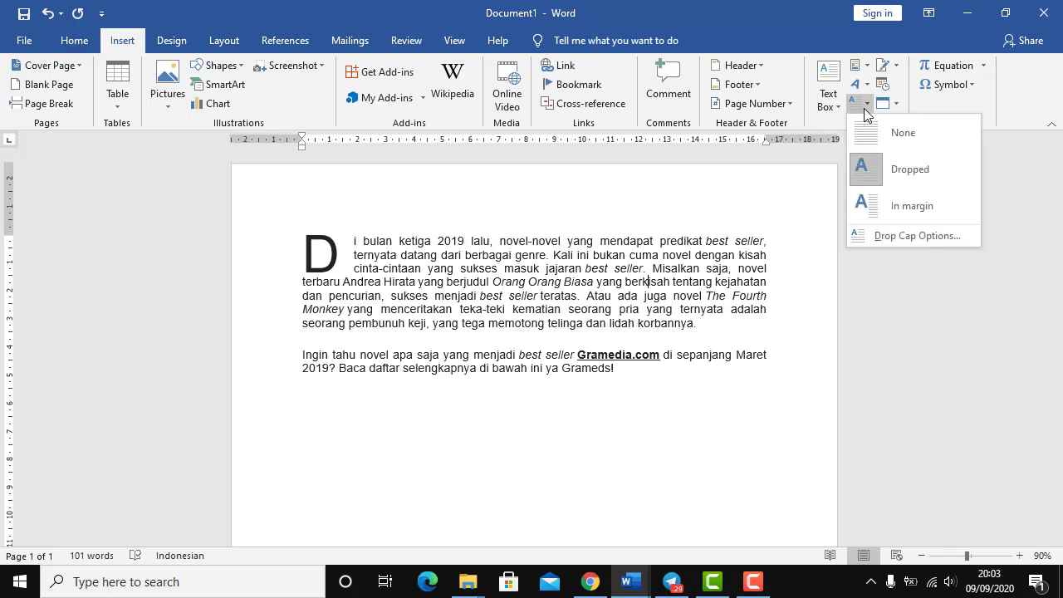
click(878, 239)
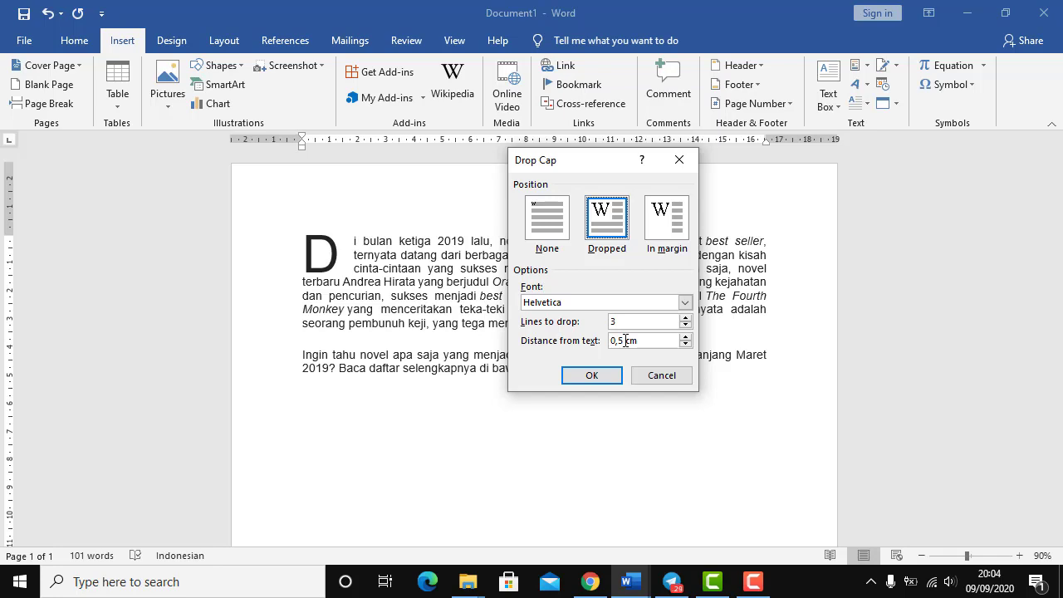
click(686, 337)
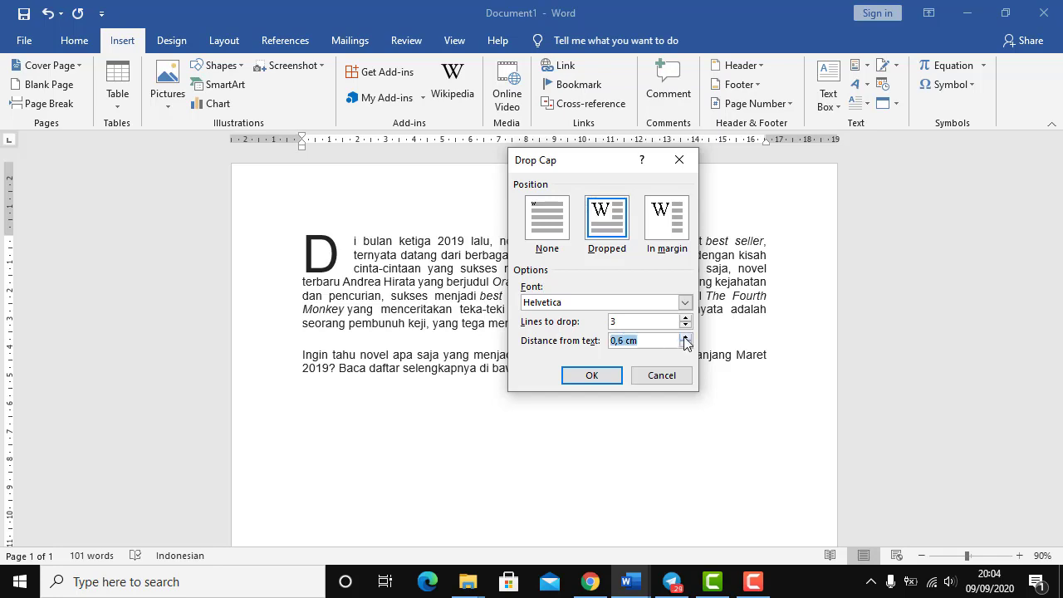
click(686, 337)
click(686, 337)
click(686, 337)
click(686, 337)
click(598, 376)
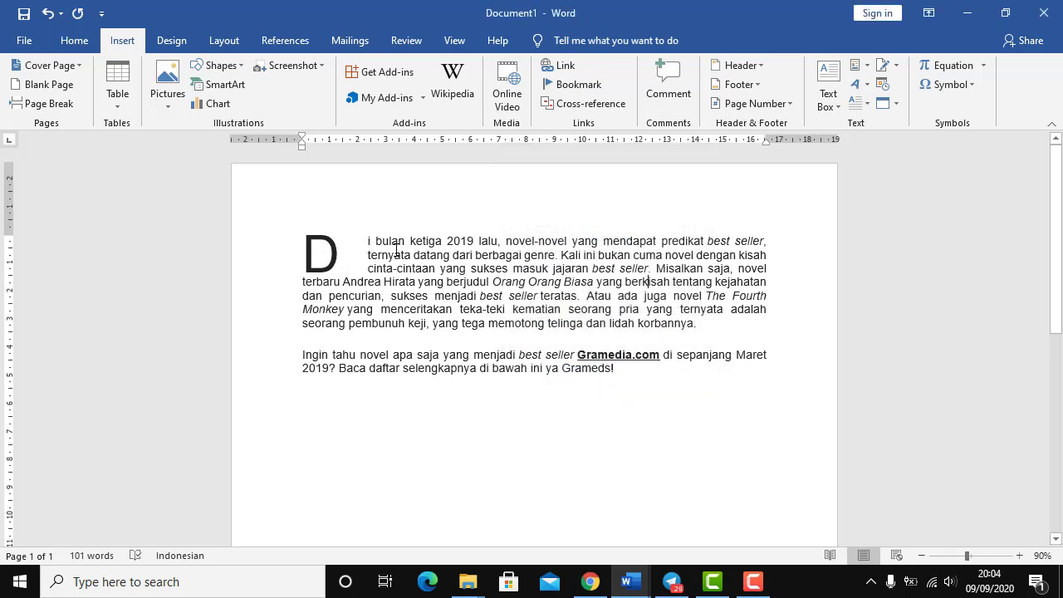
Step: Set the drop cap's distance from the text to 0 cm
click(867, 108)
click(878, 237)
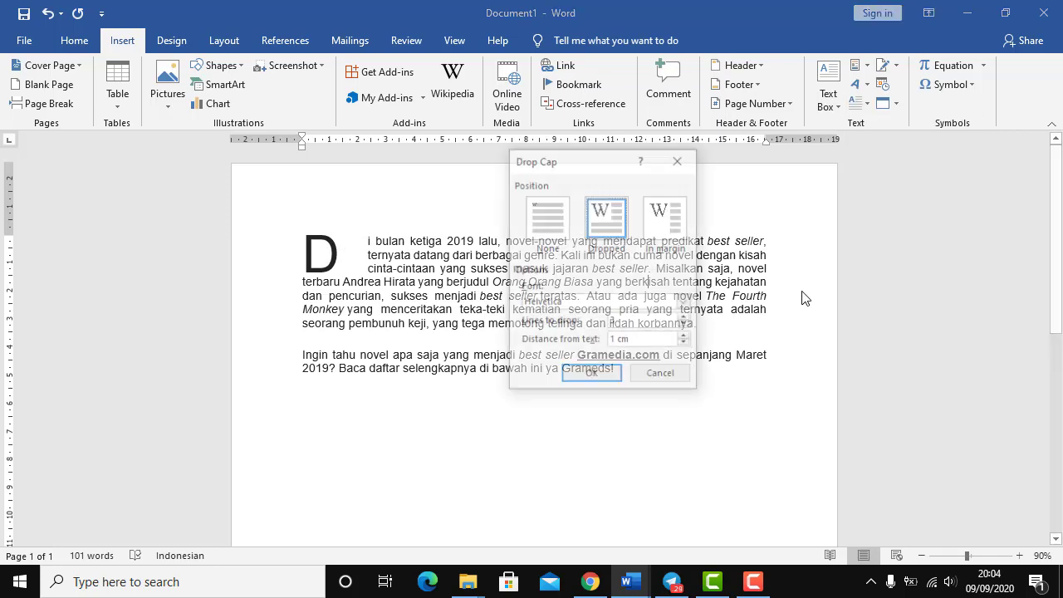
drag(619, 340, 608, 339)
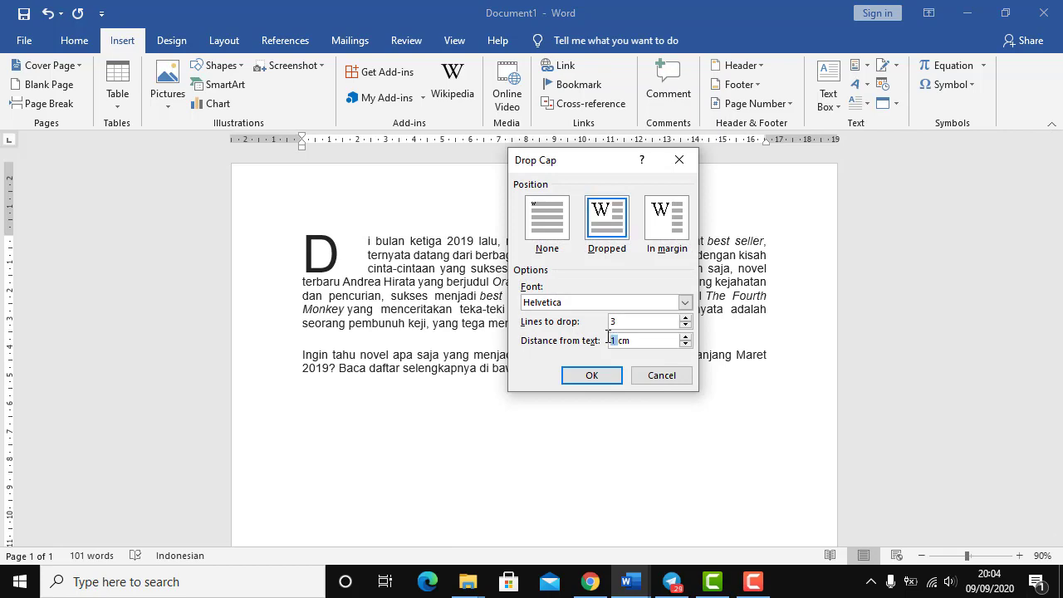
text(0)
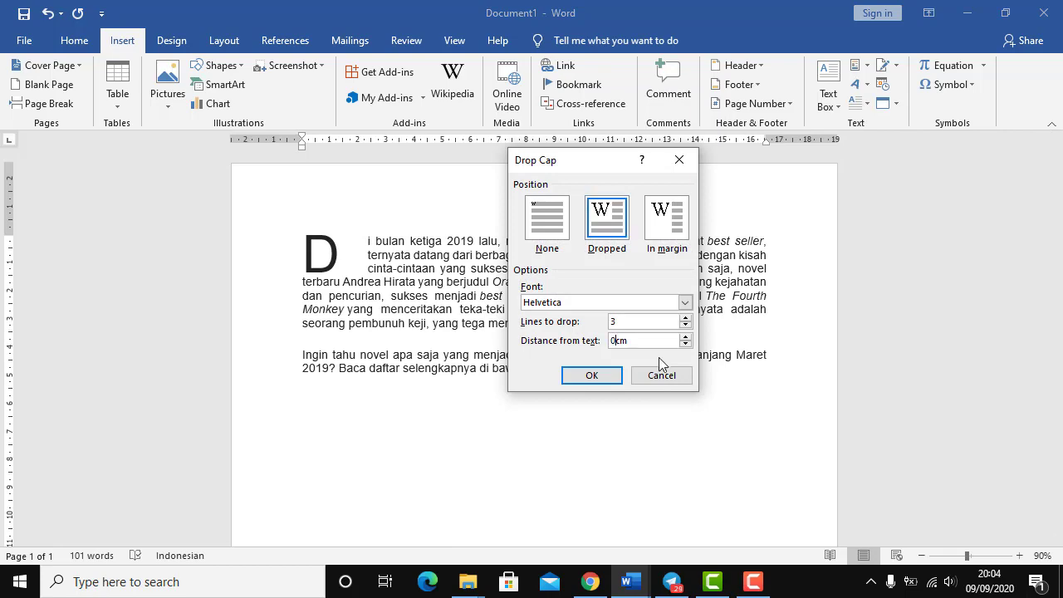
click(612, 375)
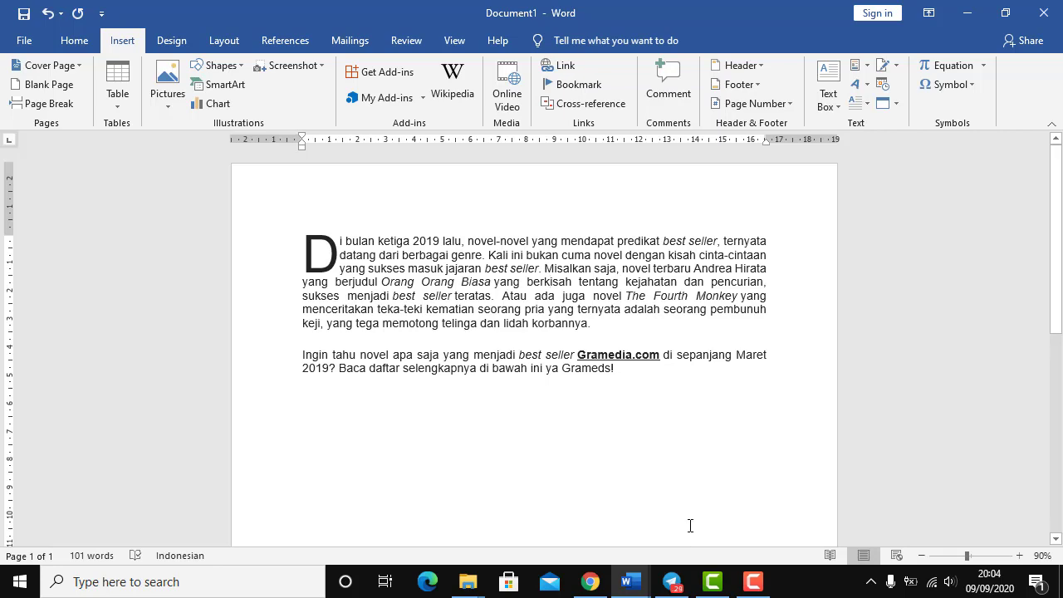
Step: Open the page header for editing and look over the header and footer areas of the page
double_click(512, 188)
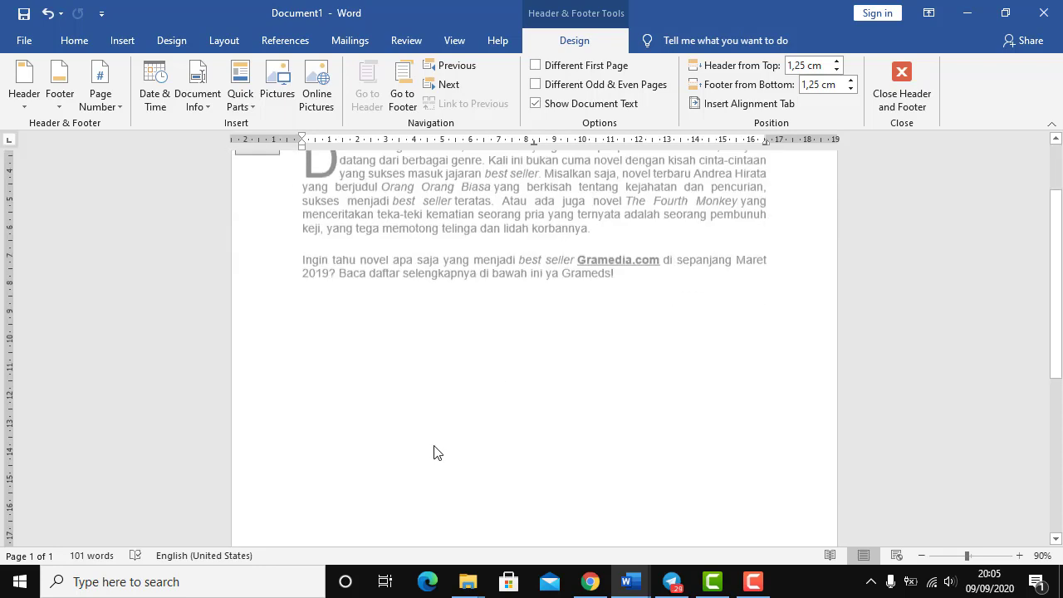
scroll(435, 451, down, 8)
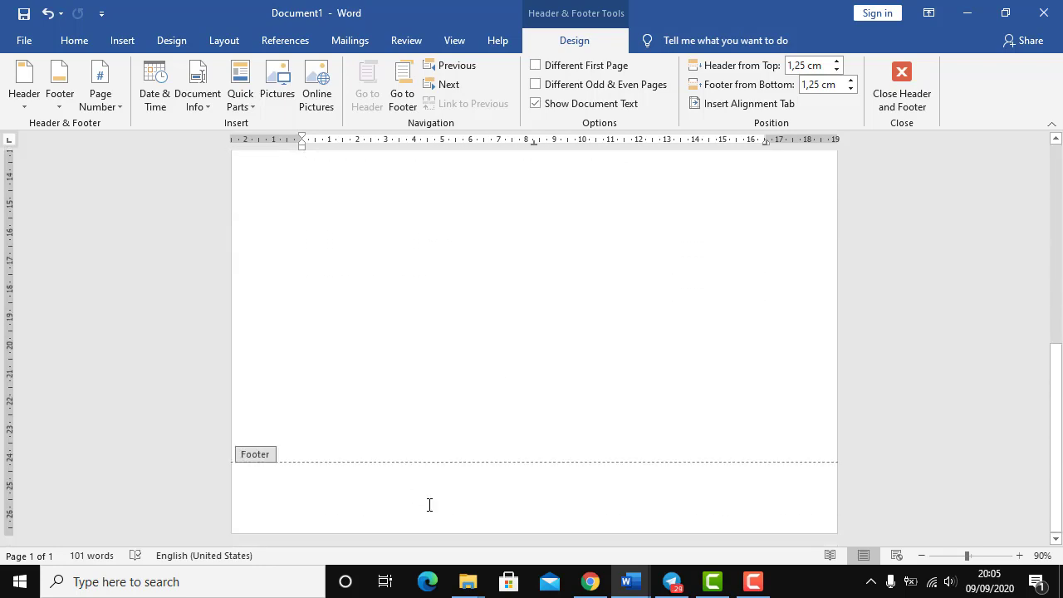
scroll(429, 506, up, 8)
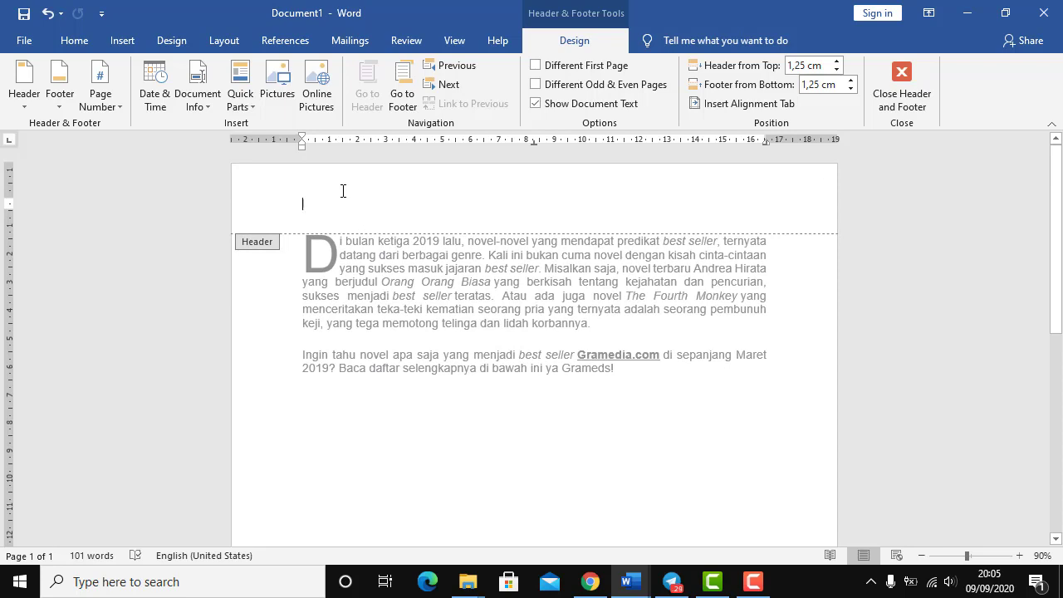
scroll(389, 465, down, 8)
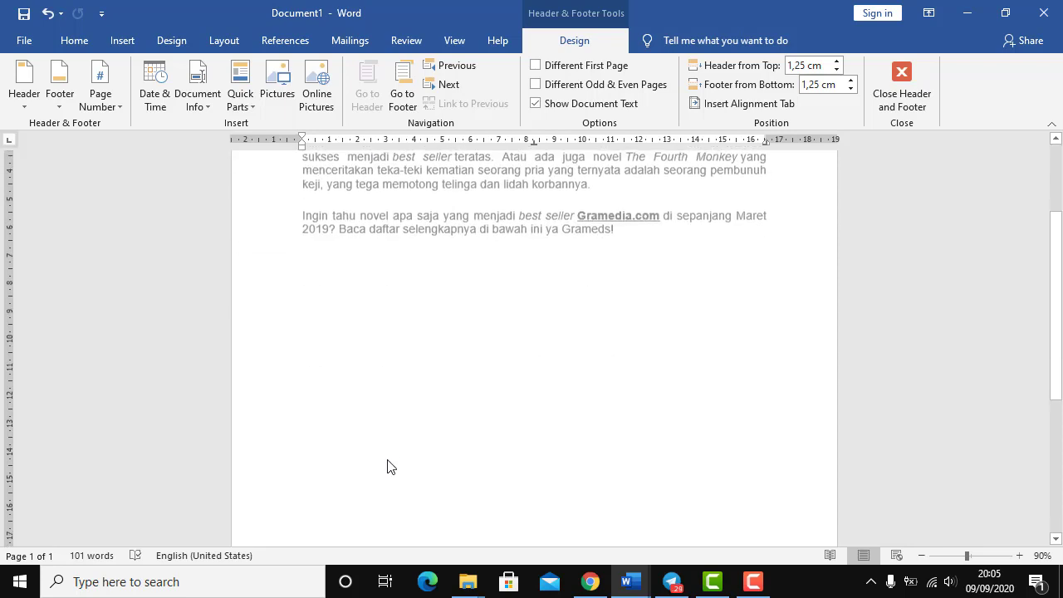
scroll(387, 467, up, 2)
scroll(387, 468, up, 8)
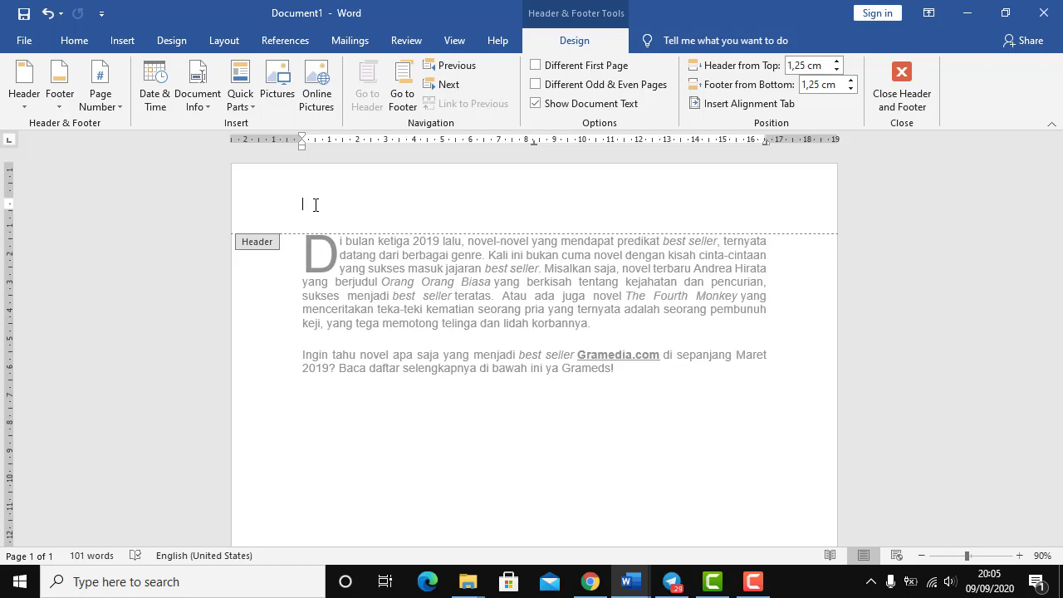
Step: Start inserting a picture from file into the header and browse the Downloads folder for it
click(279, 80)
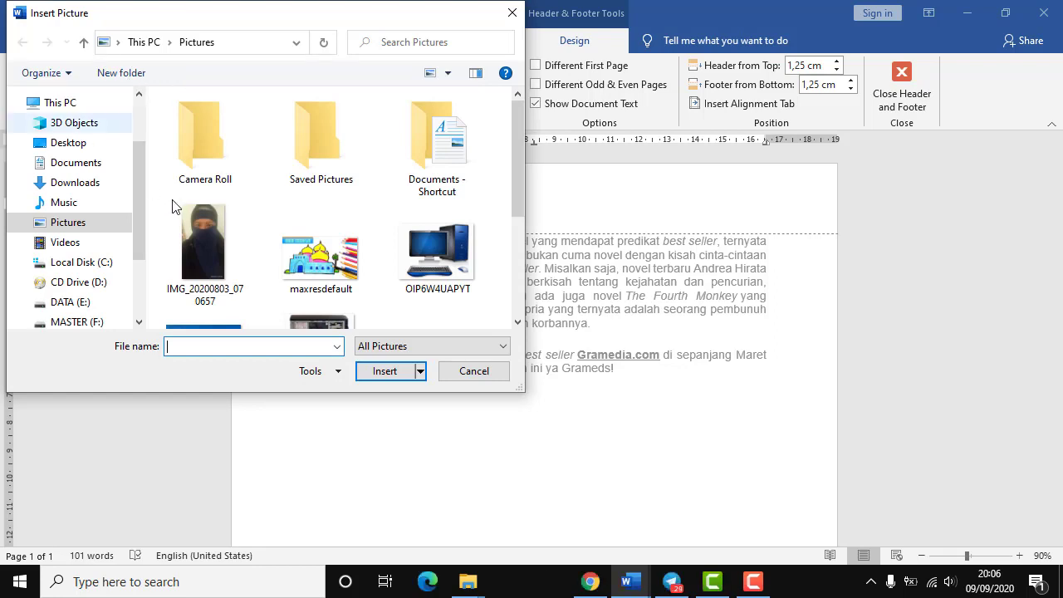
scroll(166, 199, down, 3)
scroll(160, 189, up, 3)
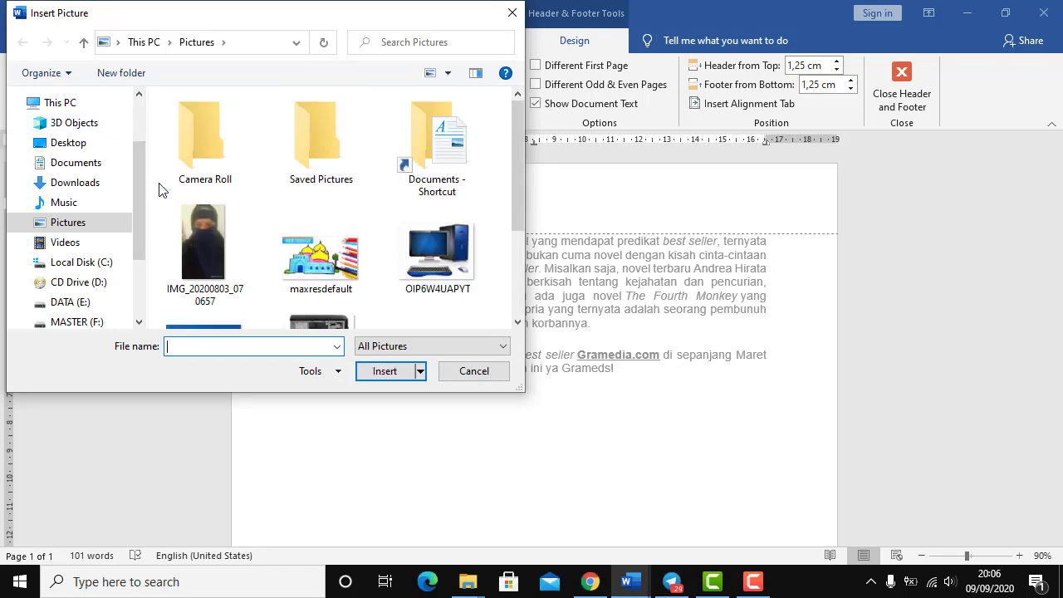
click(94, 187)
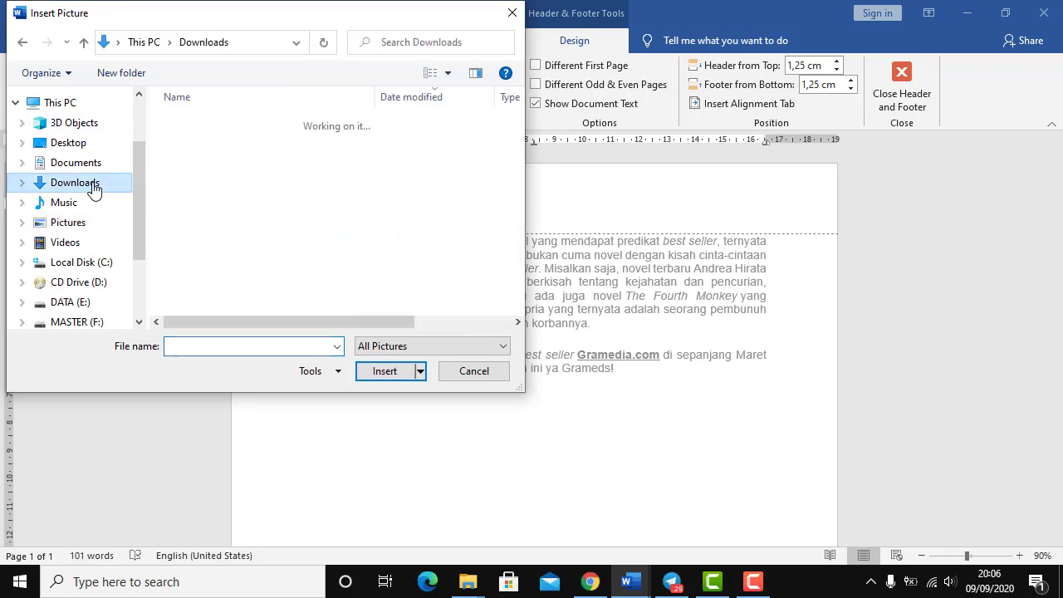
scroll(262, 207, down, 2)
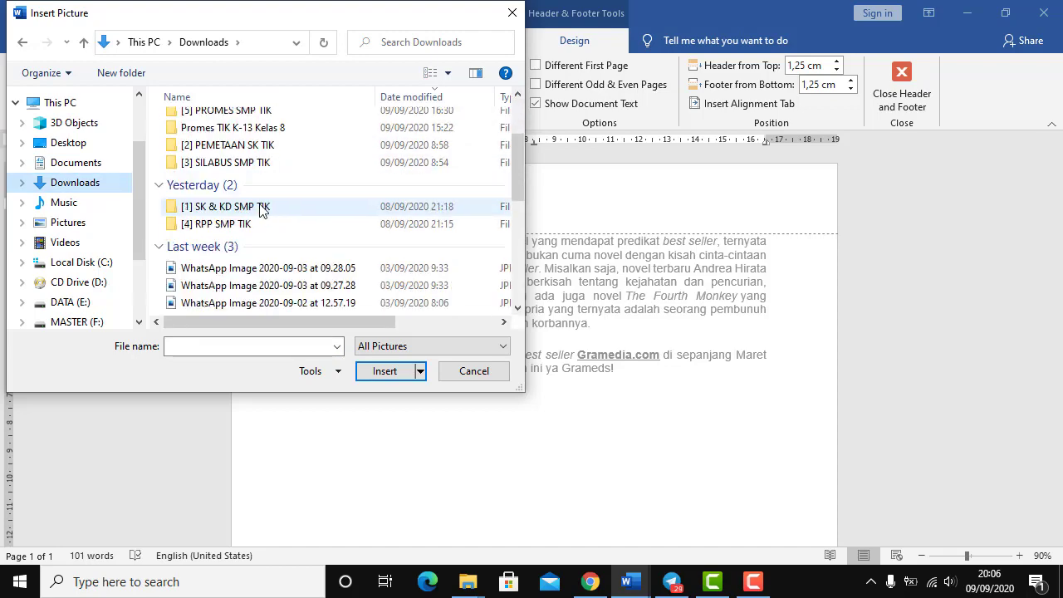
scroll(255, 232, down, 2)
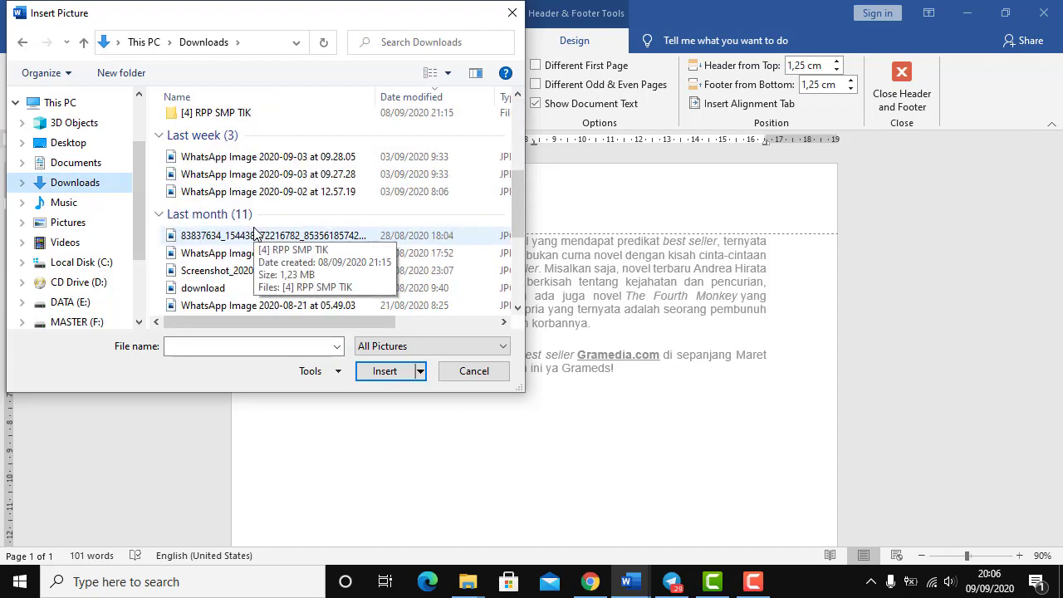
scroll(255, 233, down, 1)
scroll(255, 233, up, 1)
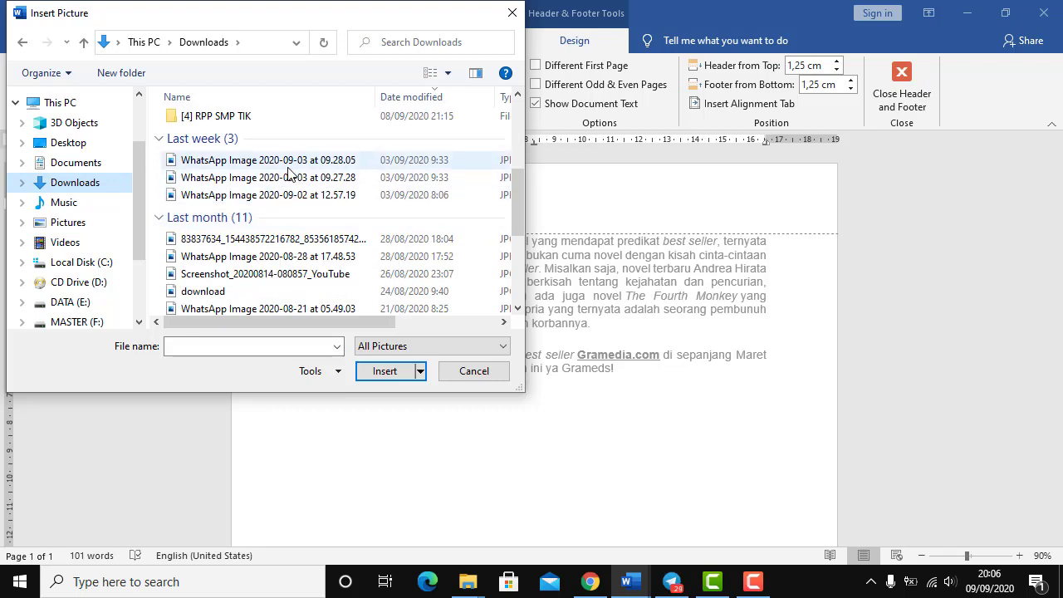
Step: Show the Downloads files as icons with previews and insert the picture "WhatsApp Image 2020-09-09 at 09.03.24" into the header
click(447, 73)
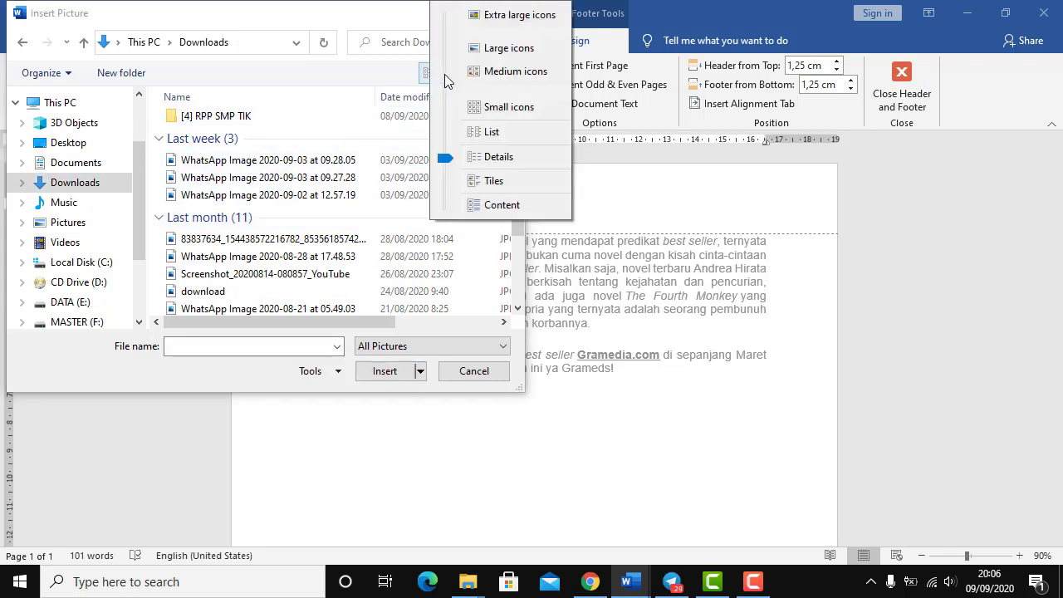
click(443, 47)
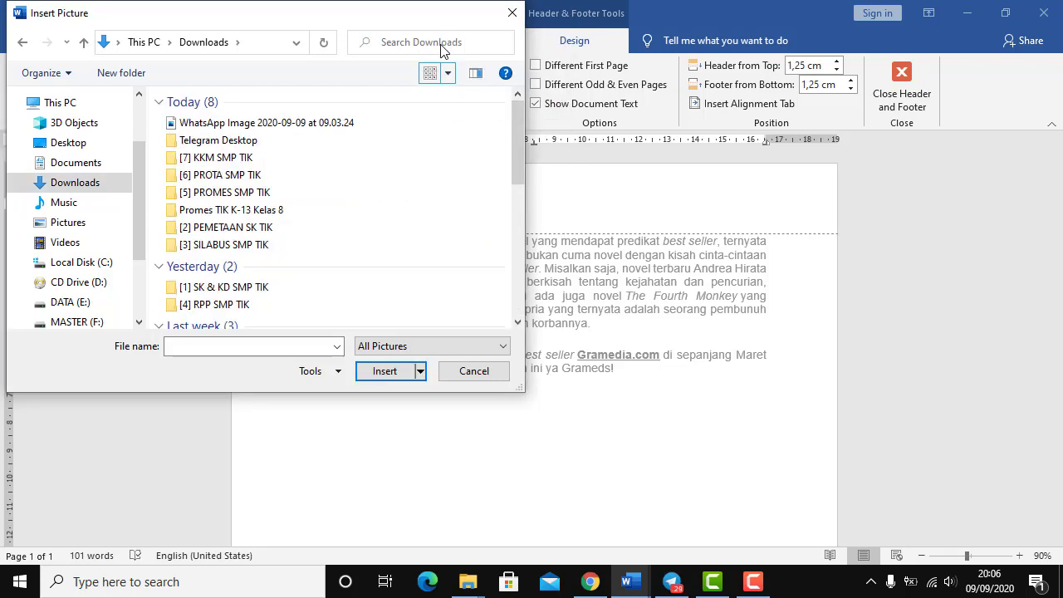
click(447, 73)
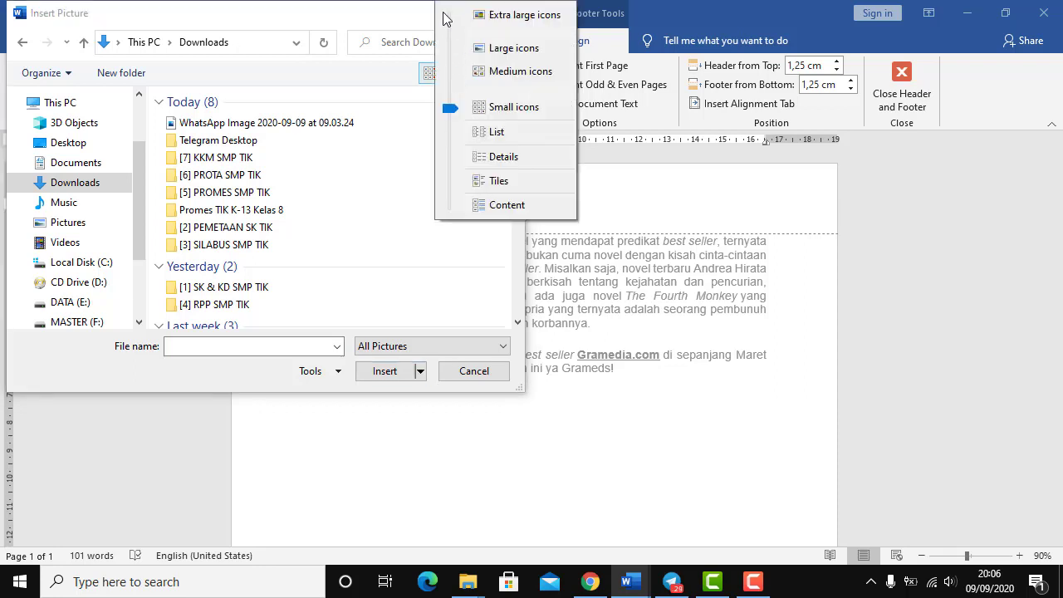
click(450, 25)
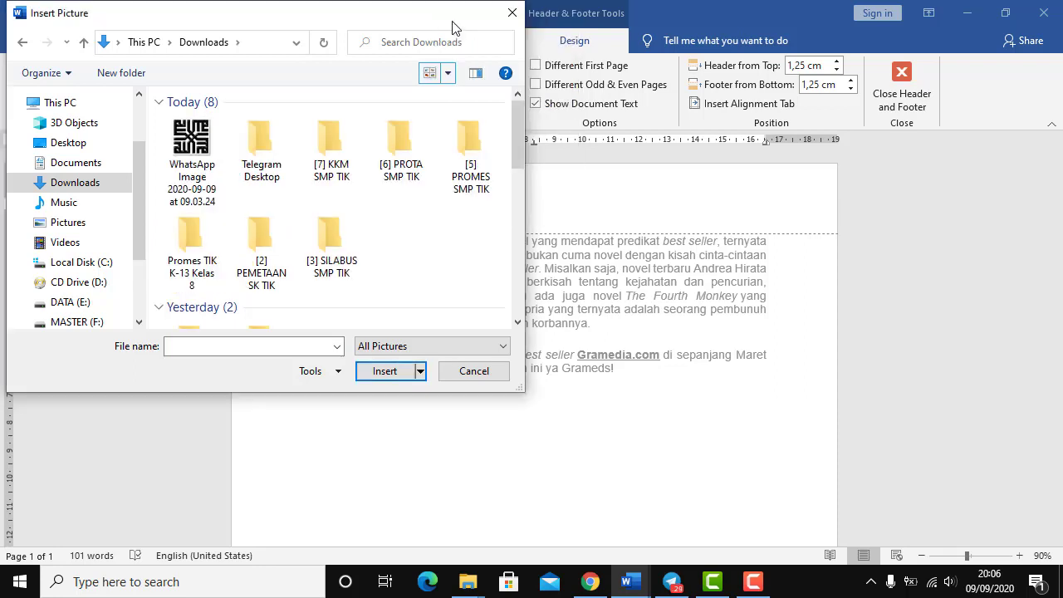
click(190, 137)
click(387, 372)
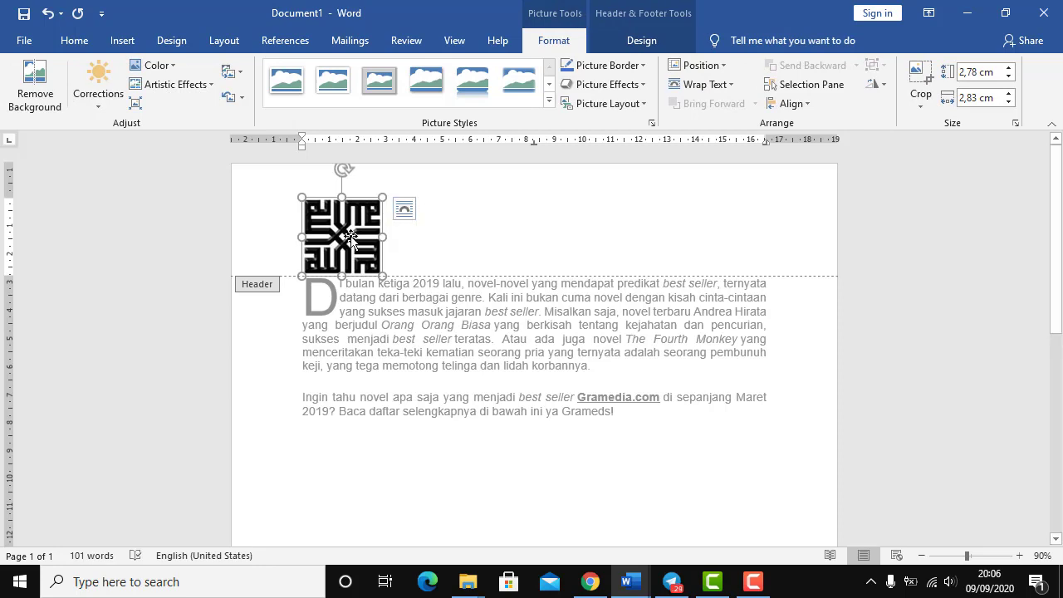
Step: Set the header picture's text wrapping to Behind Text
click(405, 210)
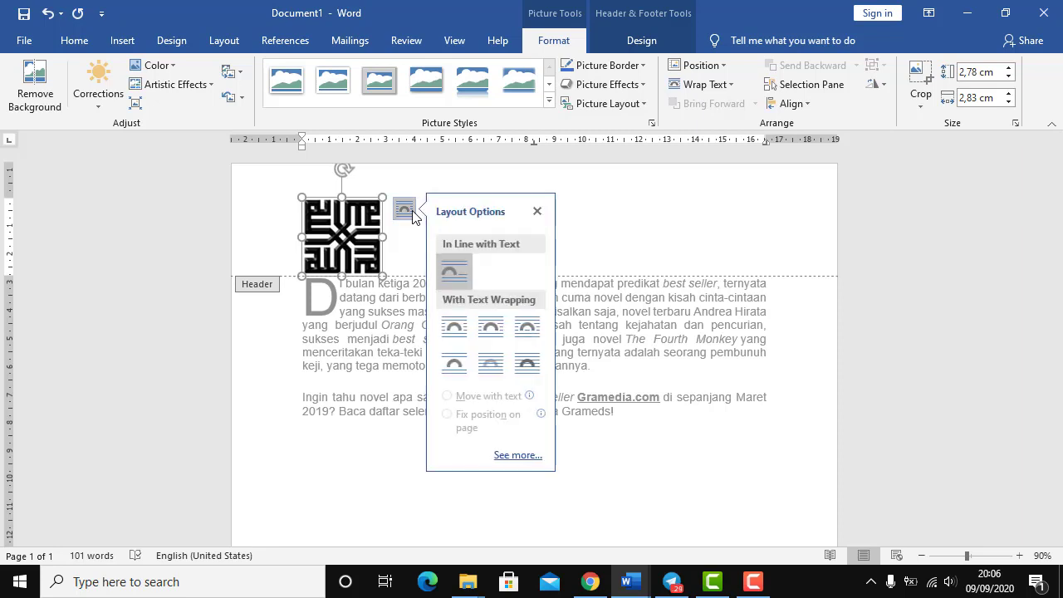
click(501, 373)
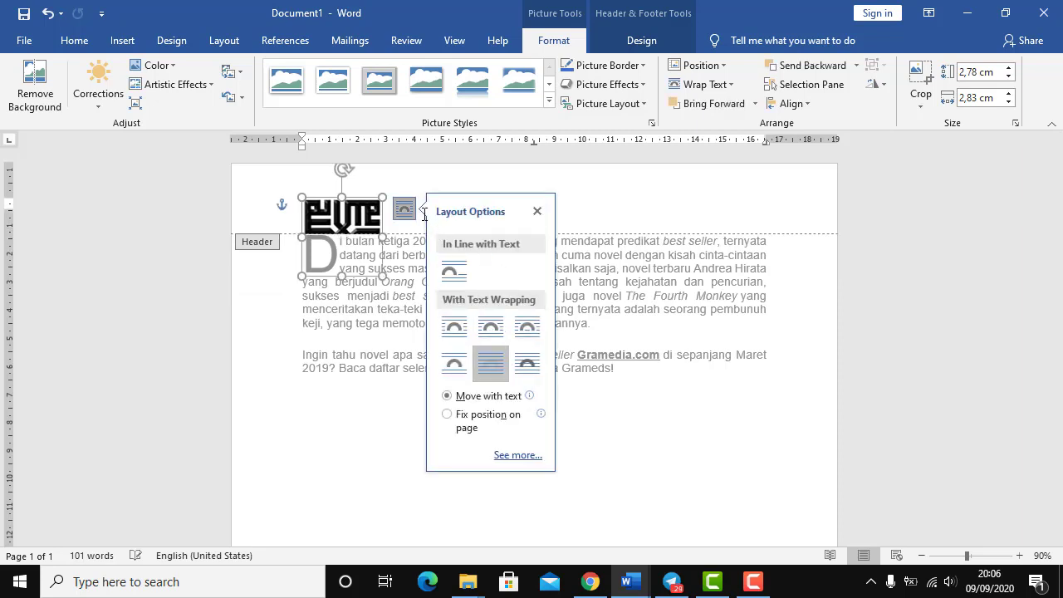
click(403, 214)
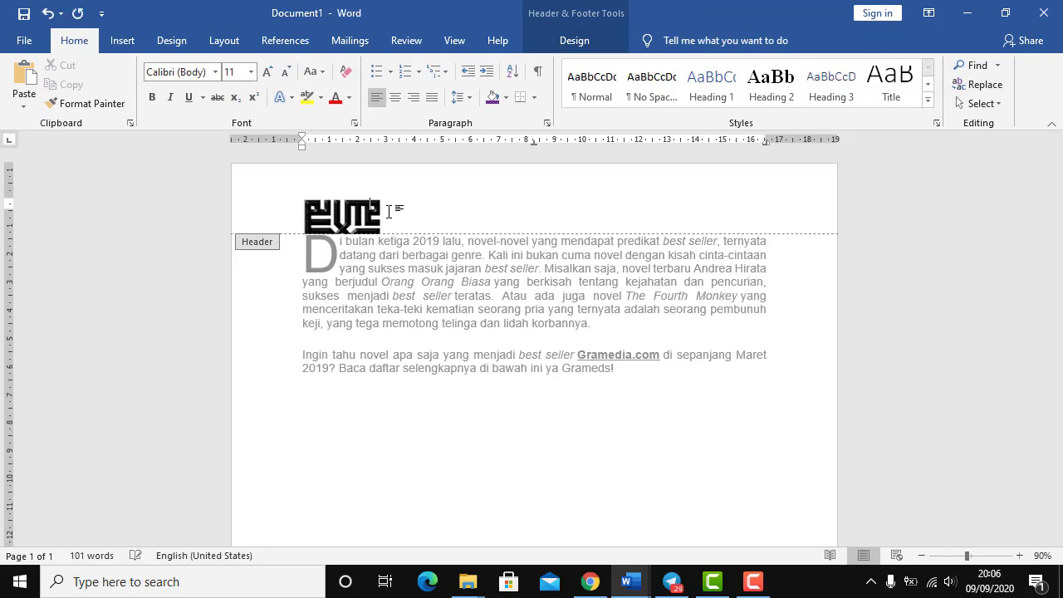
Step: Write "SMP PGII 1" beside the header picture, with the school's street address on the line below
text(sm)
key(BackSpace)
key(BackSpace)
key(BackSpace)
text(SMP PGII 1)
key(Return)
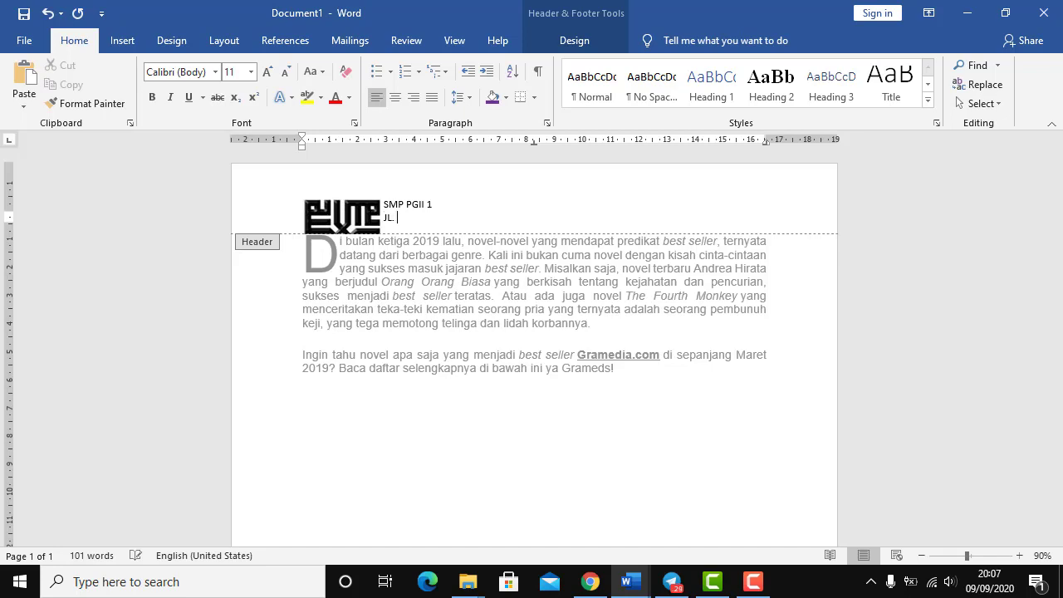
text(JL. PANATAYUDA NO. 2)
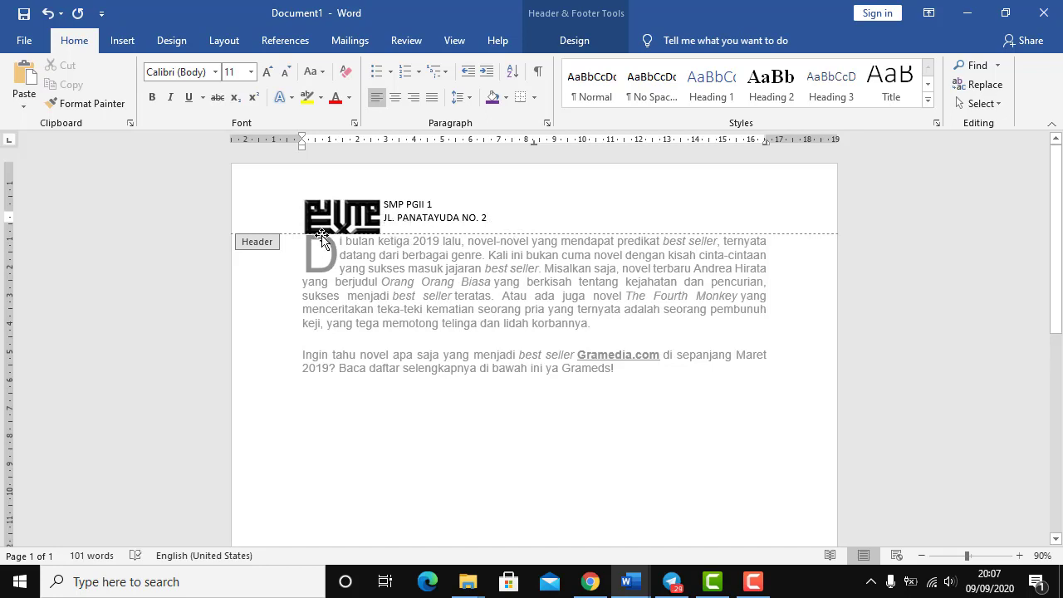
Step: Add five blank lines after the address so the header extends below the picture
drag(384, 205, 380, 224)
click(389, 224)
click(496, 219)
key(Return)
key(Return)
key(Return)
key(Return)
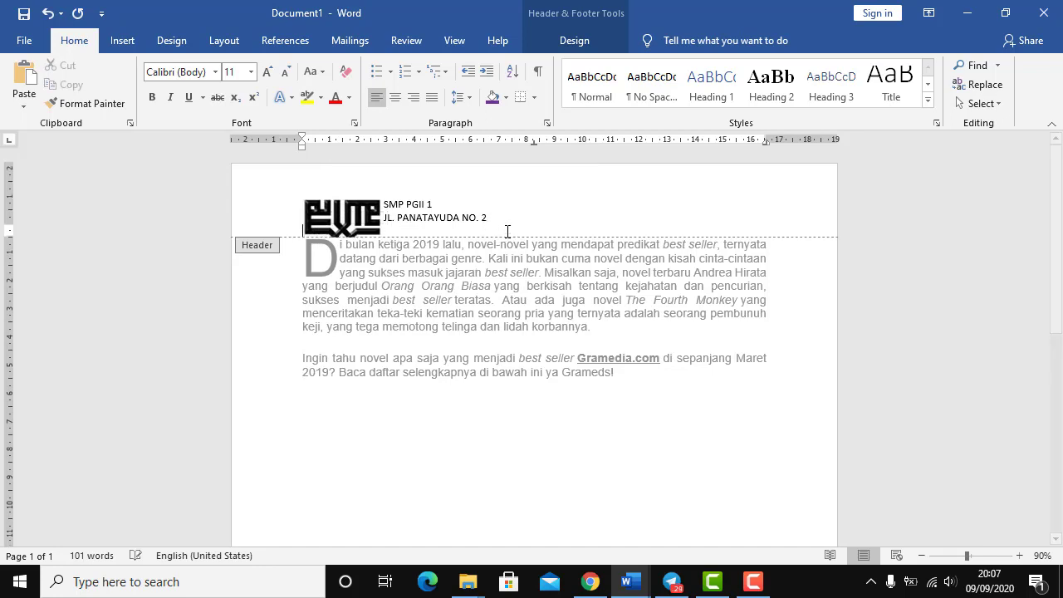
key(Return)
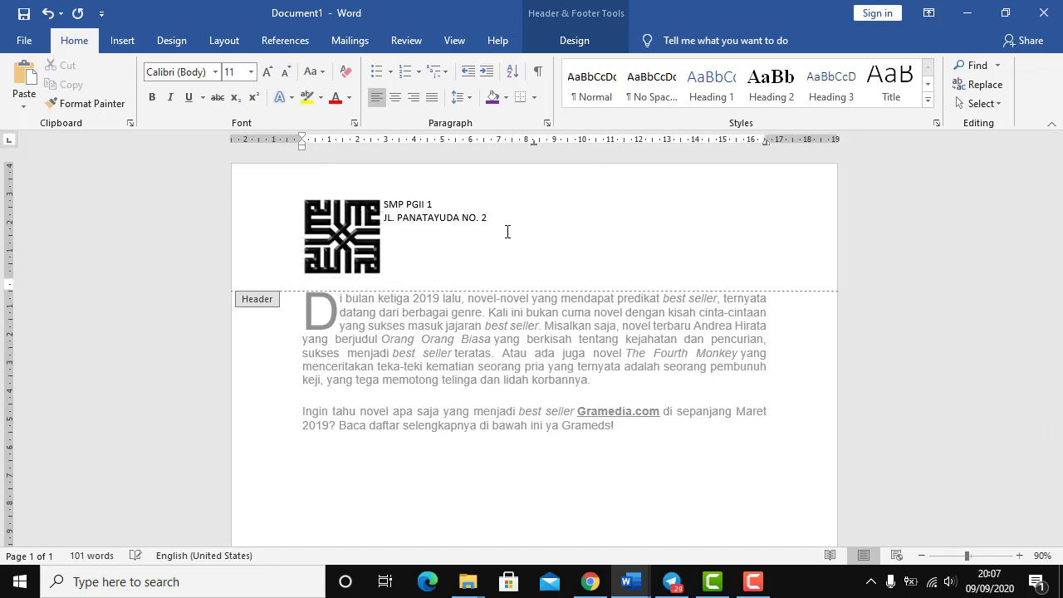
Step: Enlarge the school name and address lines in the header to font size 22
drag(499, 218, 380, 208)
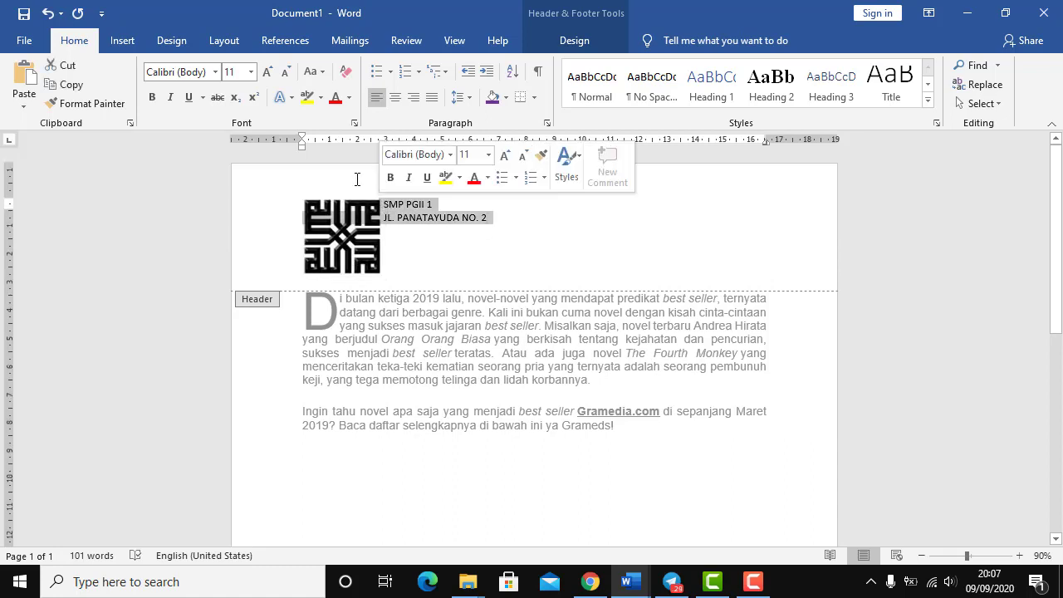
click(268, 72)
click(267, 72)
click(267, 72)
click(268, 73)
click(268, 72)
click(268, 72)
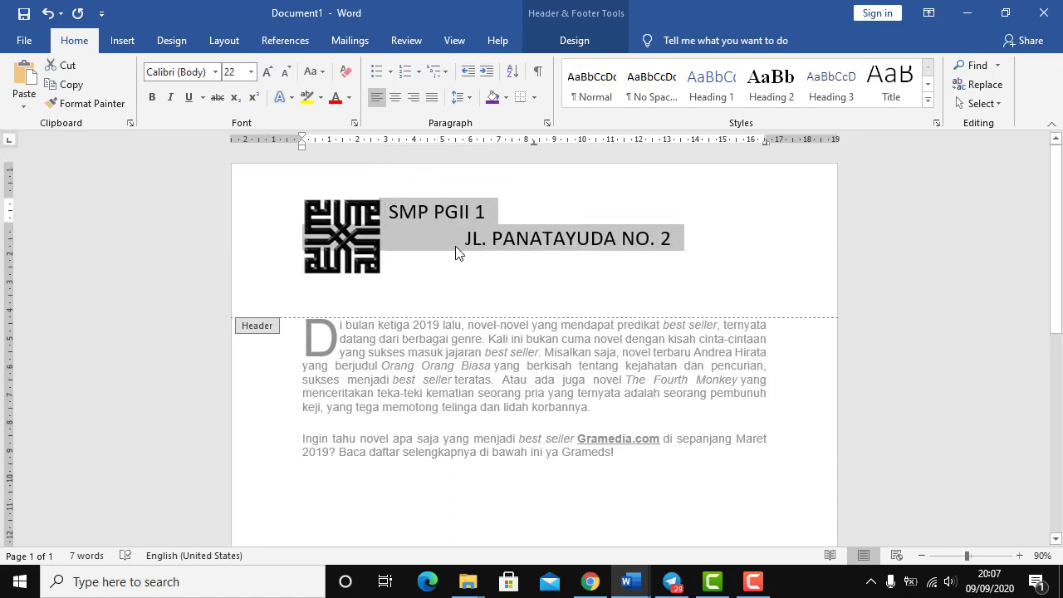
Step: Remove the extra spaces before the address so it lines up under the school name beside the picture
click(484, 244)
key(BackSpace)
key(BackSpace)
key(BackSpace)
key(BackSpace)
key(BackSpace)
key(BackSpace)
key(BackSpace)
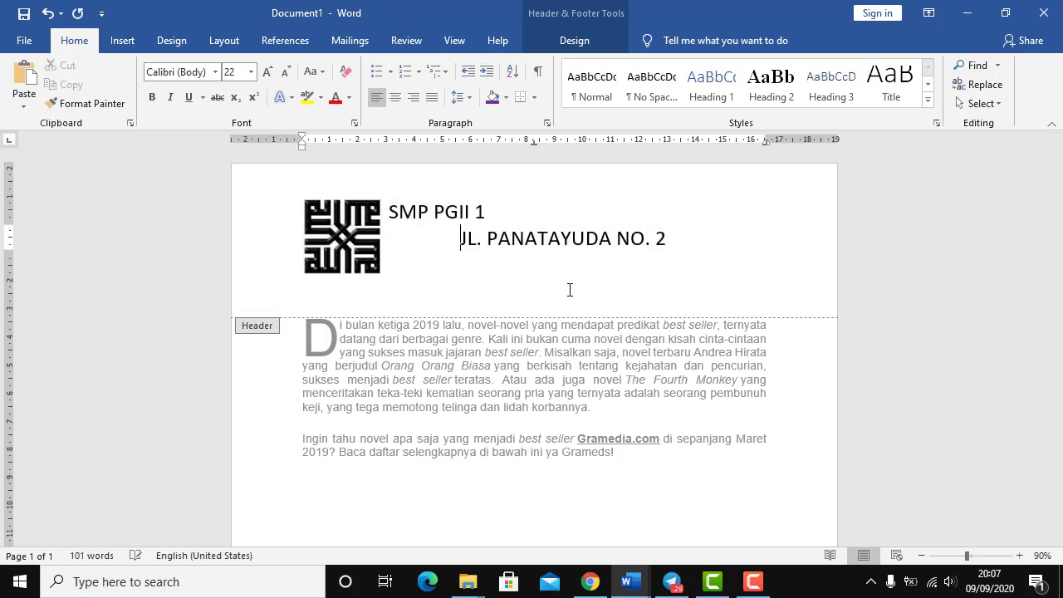
key(BackSpace)
key(BackSpace)
key(BackSpace)
key(BackSpace)
key(BackSpace)
key(BackSpace)
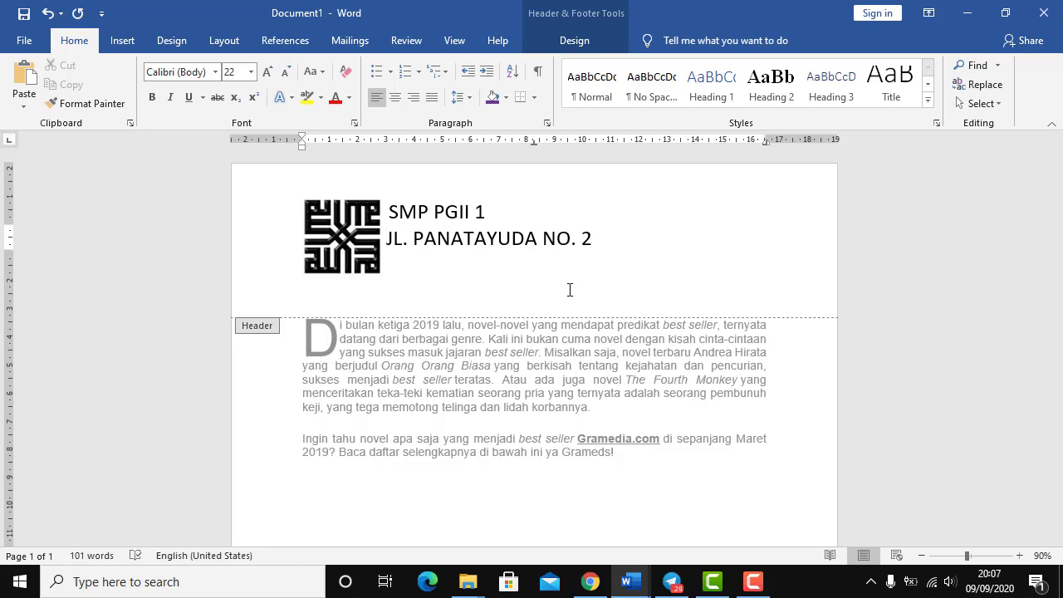
Step: Return to the body text, insert a page break after the last paragraph, and check the header on both pages
double_click(558, 373)
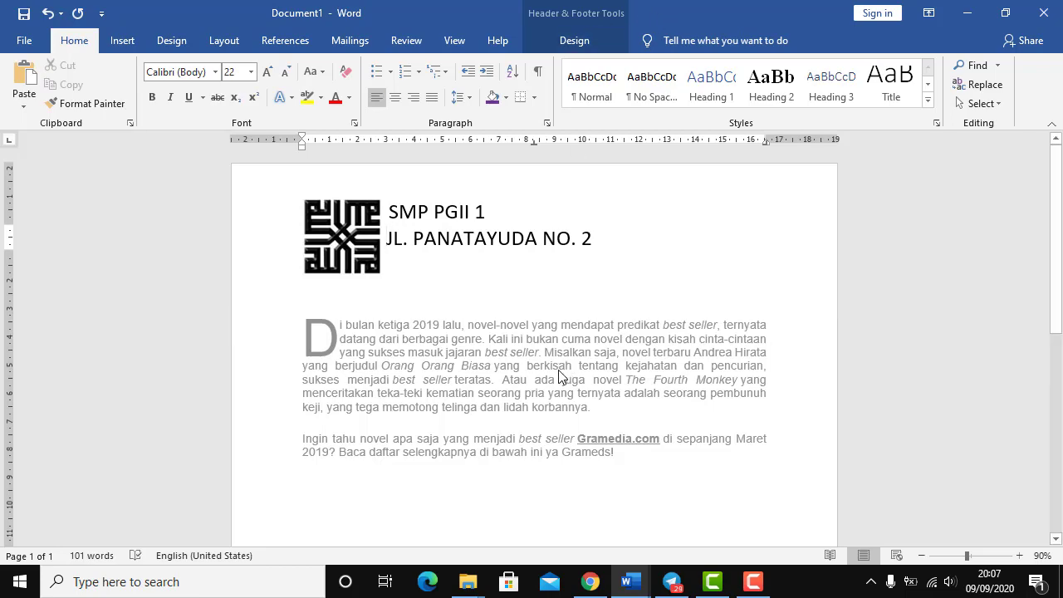
scroll(559, 374, down, 8)
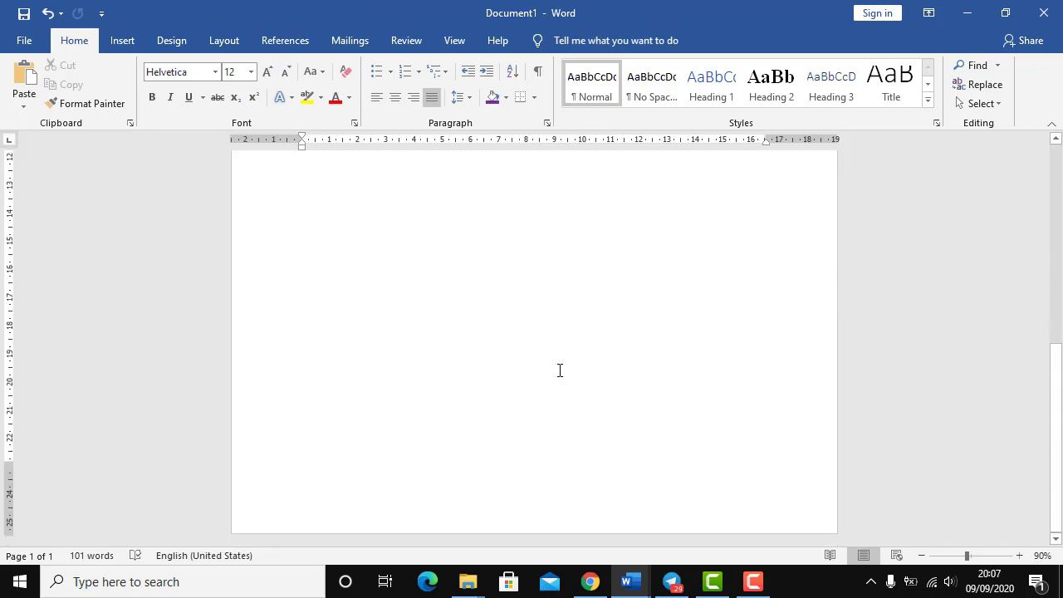
scroll(560, 370, up, 5)
scroll(560, 370, up, 3)
click(622, 455)
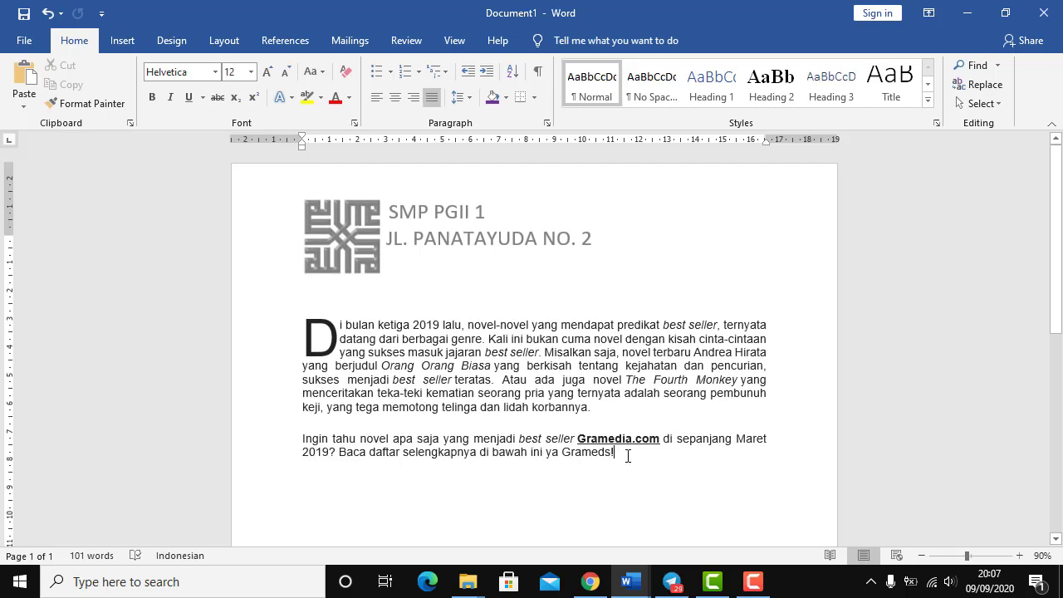
key(ctrl+Return)
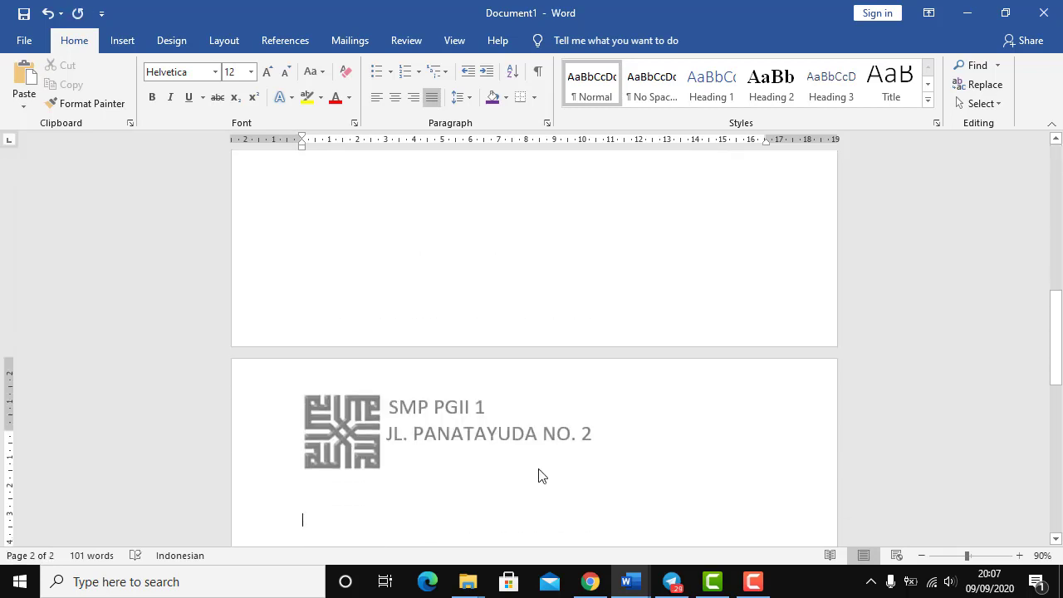
scroll(541, 474, down, 2)
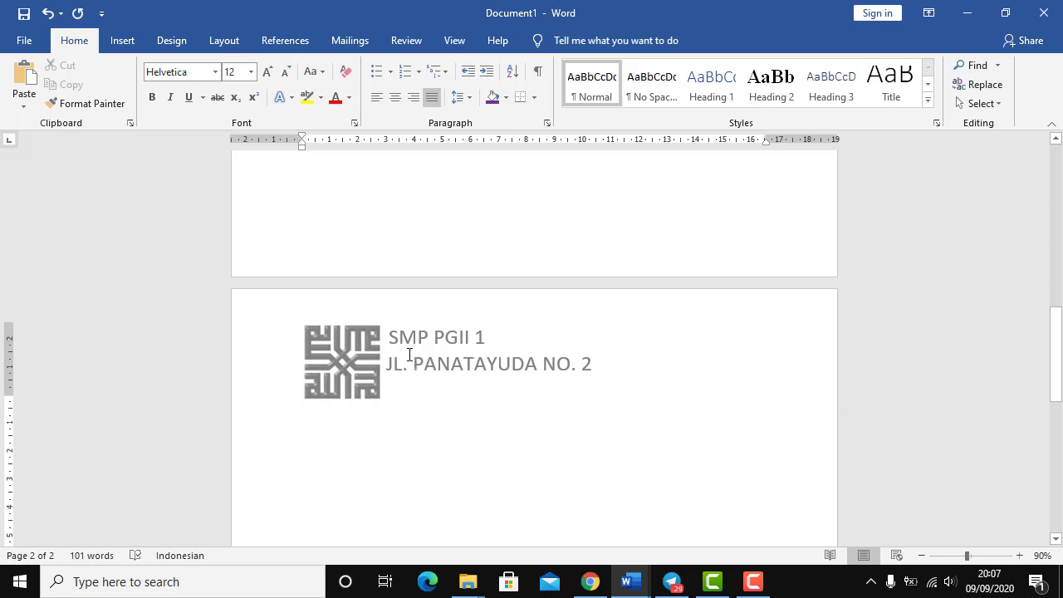
scroll(408, 355, up, 3)
scroll(408, 355, up, 10)
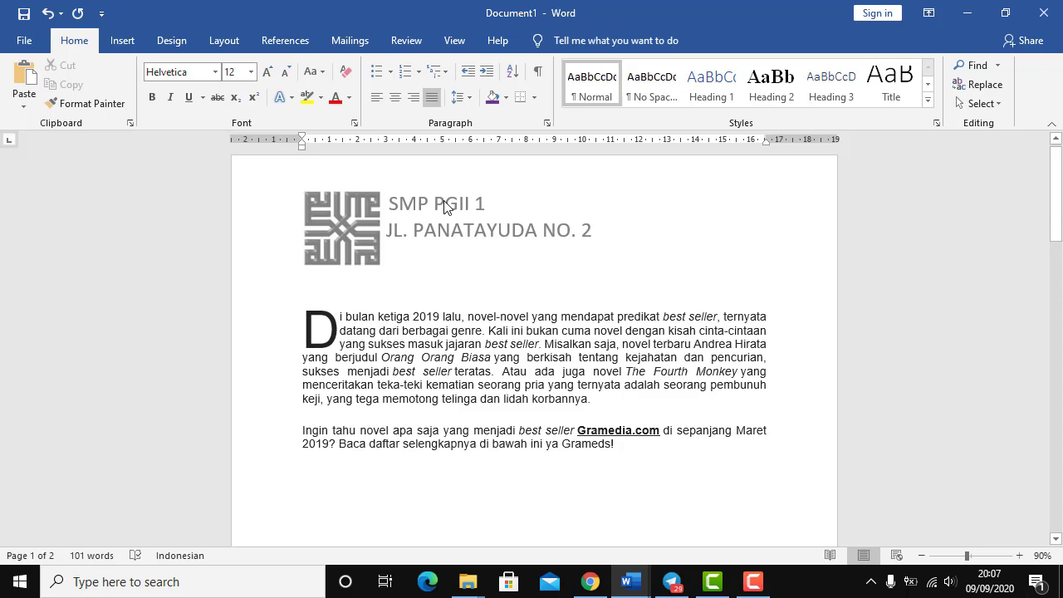
Step: Open the header and footer for editing and place the cursor in the first page's footer
double_click(445, 234)
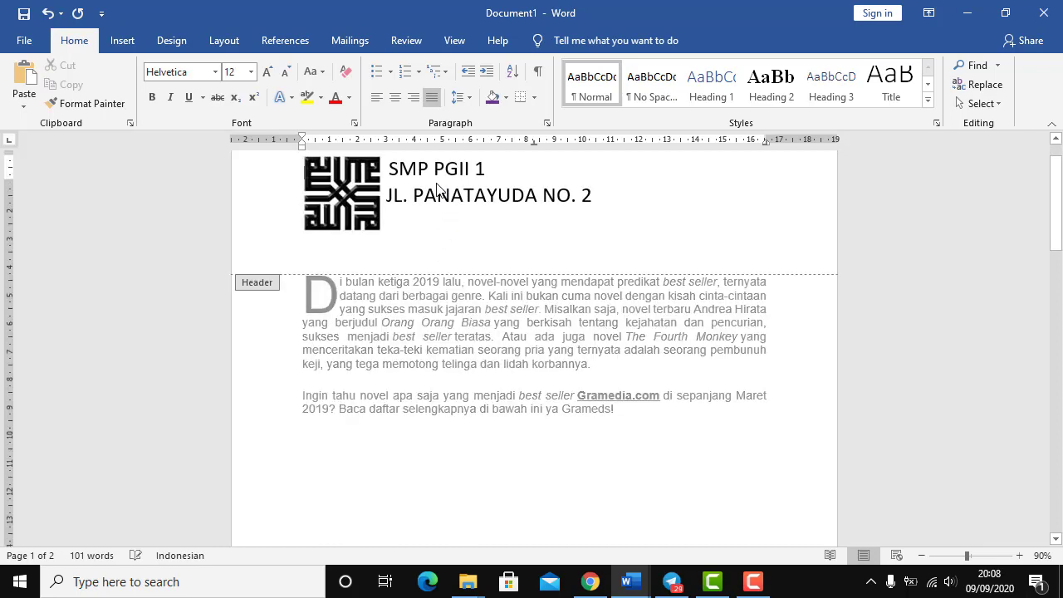
scroll(460, 344, down, 10)
scroll(382, 378, up, 3)
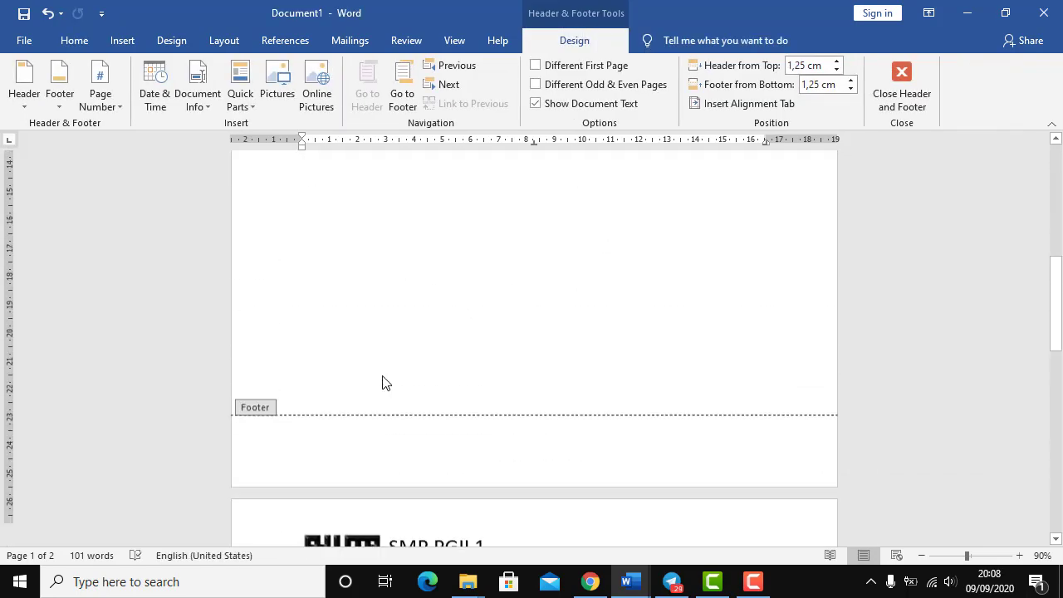
scroll(382, 379, up, 3)
scroll(370, 401, down, 6)
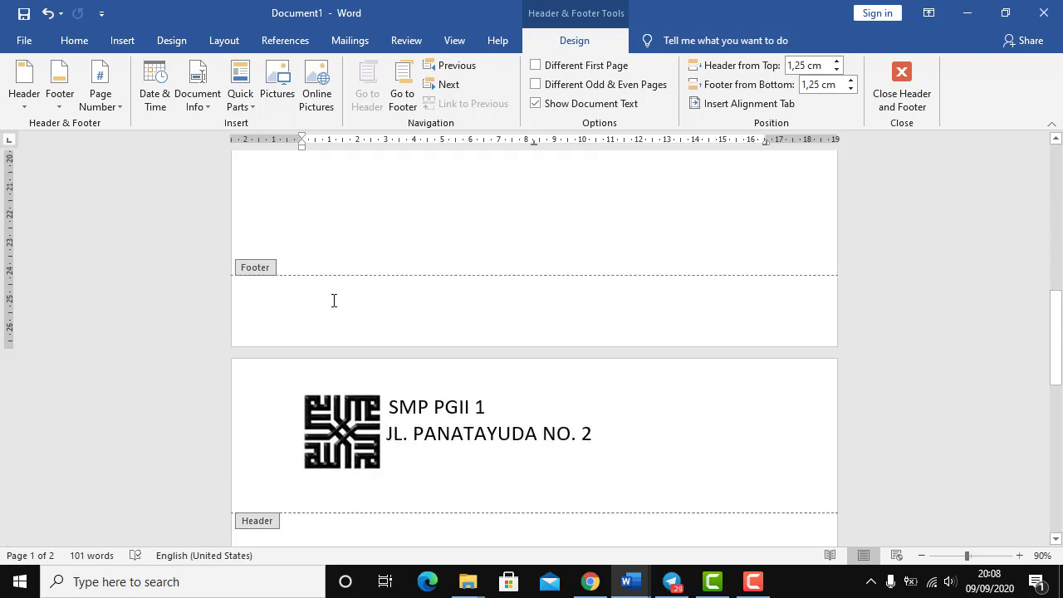
click(334, 301)
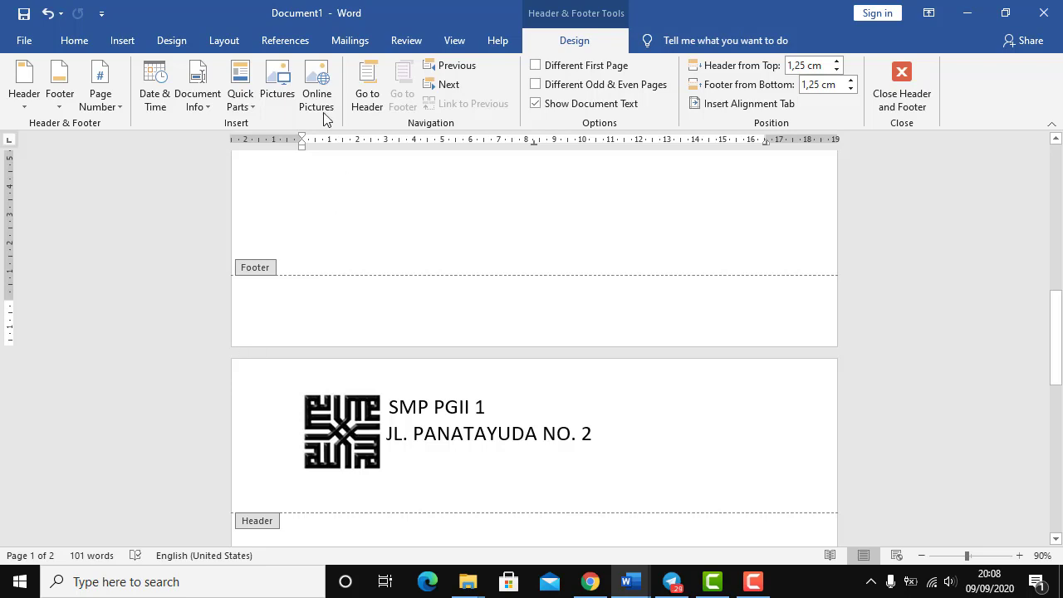
click(110, 112)
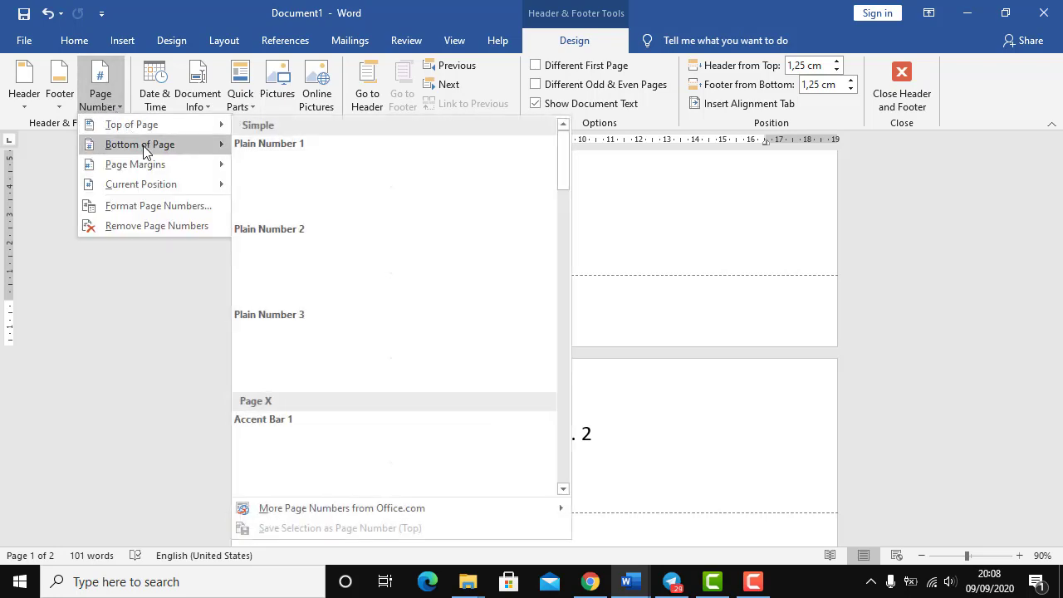
mouse_move(143, 147)
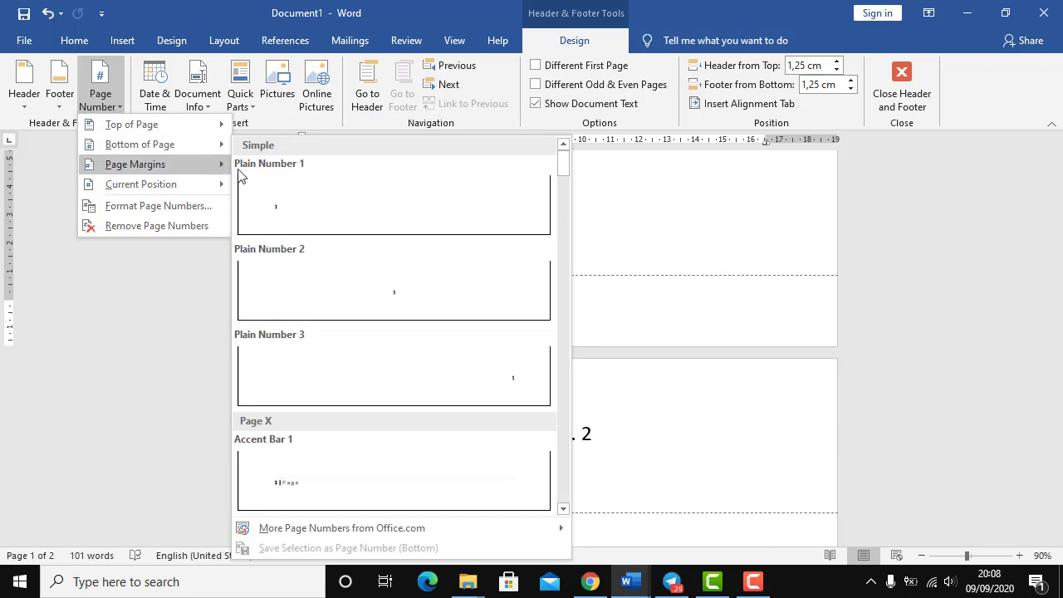
click(64, 102)
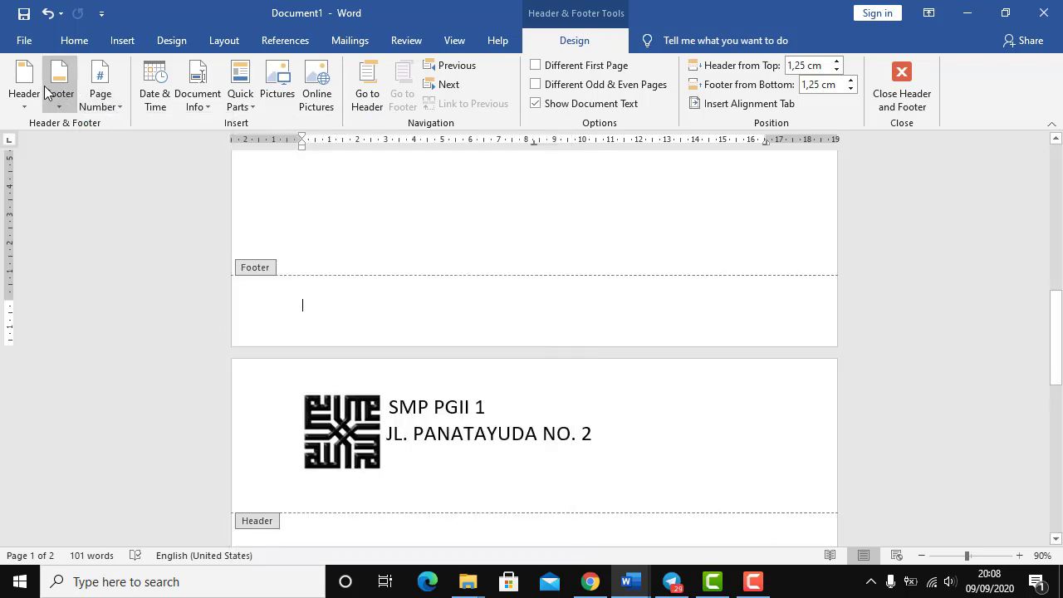
Step: Insert the built-in ViewMaster (Horizontal) footer with a date placeholder and page number
click(55, 85)
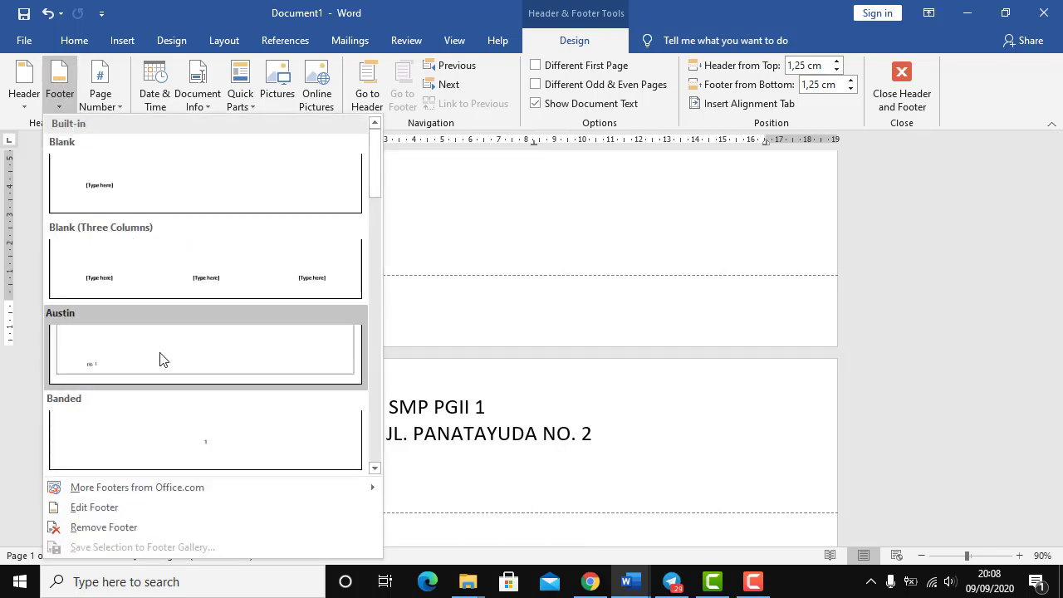
scroll(169, 393, down, 3)
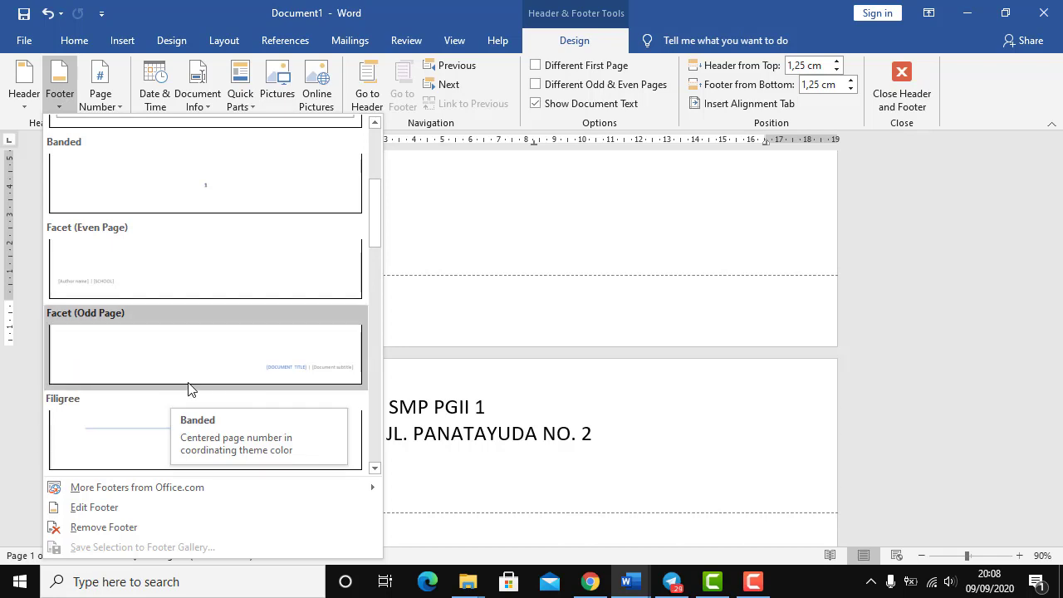
scroll(190, 387, down, 3)
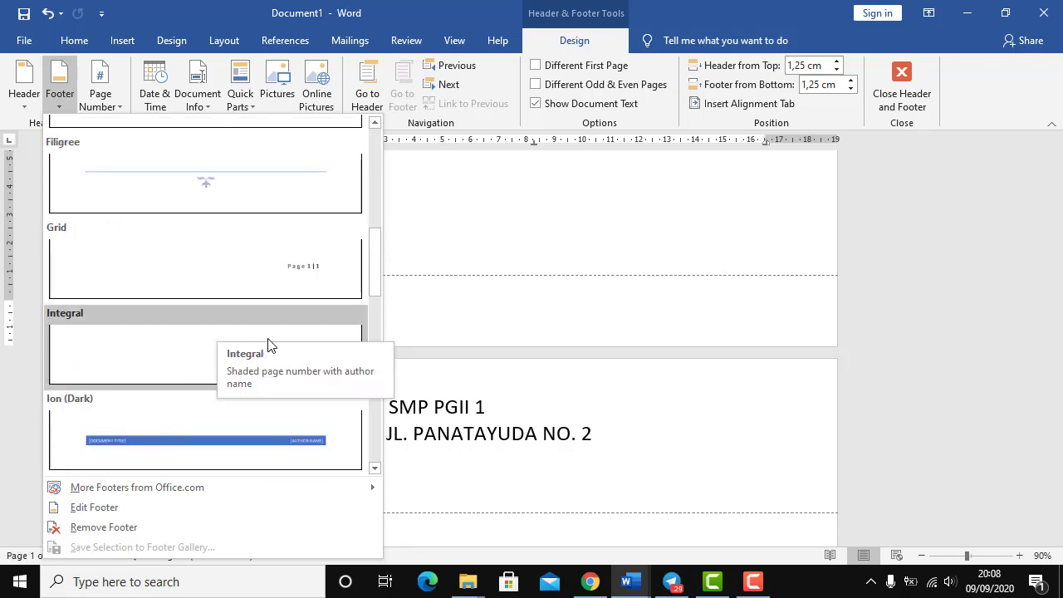
scroll(139, 329, down, 3)
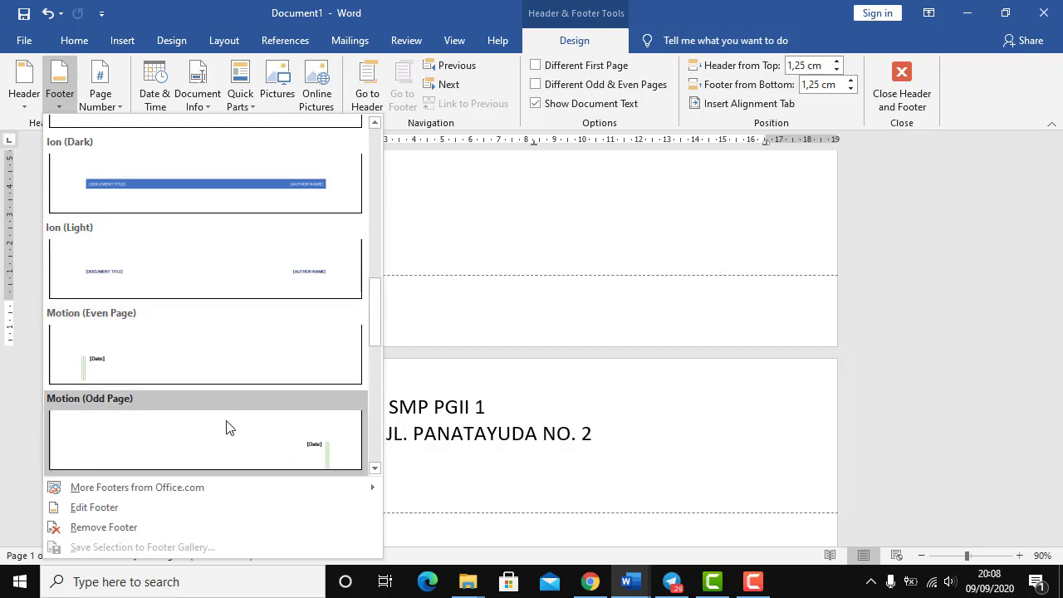
scroll(229, 427, down, 3)
scroll(229, 427, down, 4)
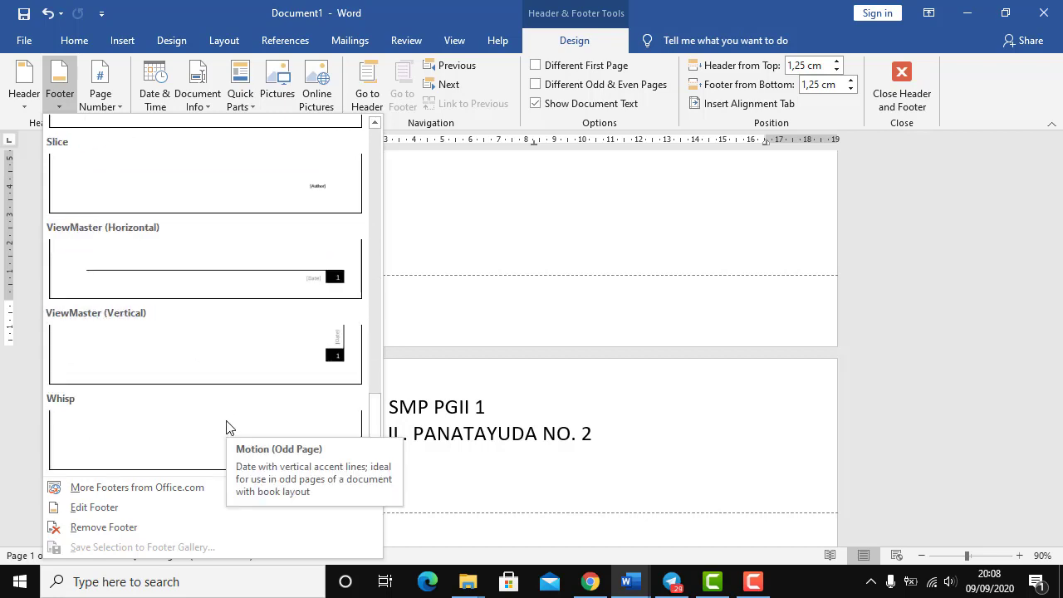
click(279, 278)
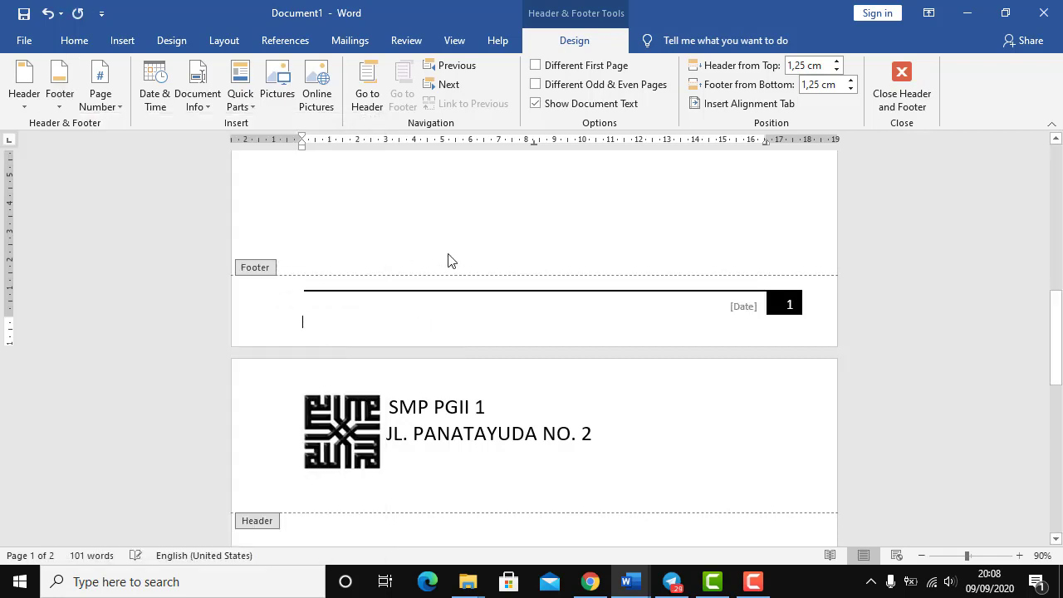
click(748, 309)
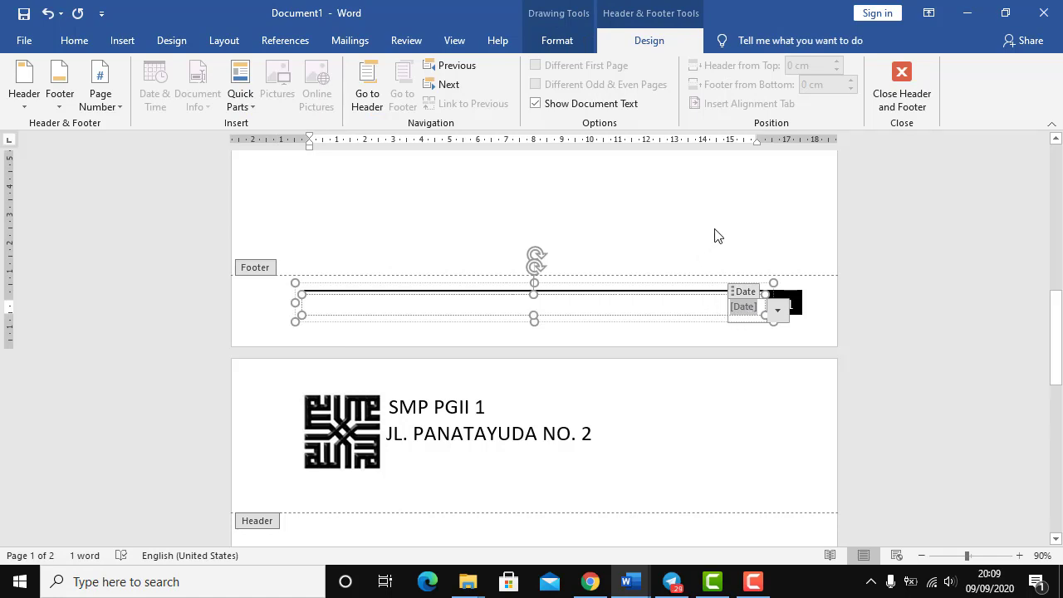
double_click(805, 318)
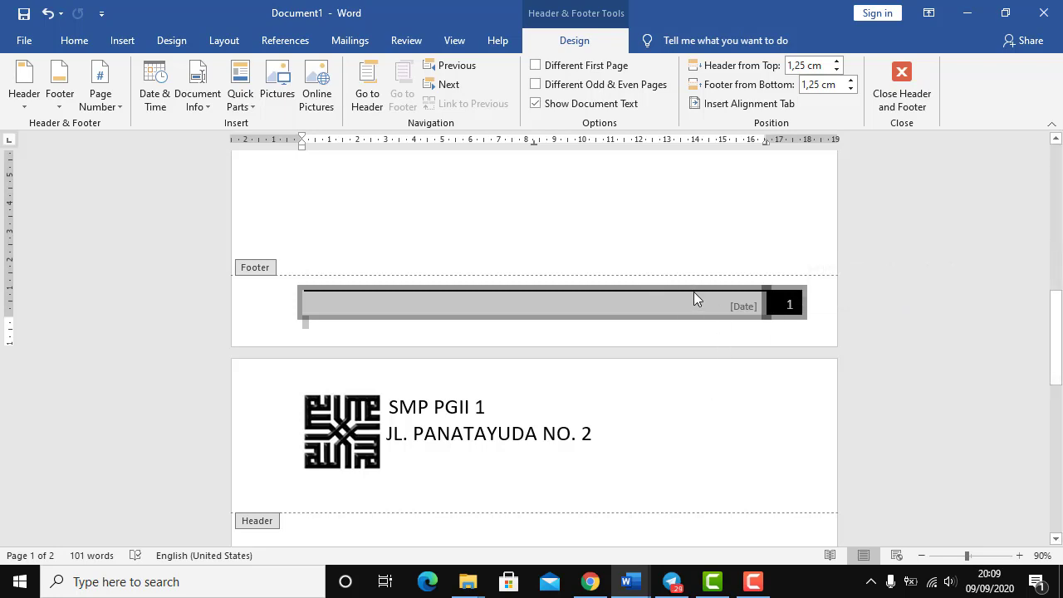
double_click(645, 209)
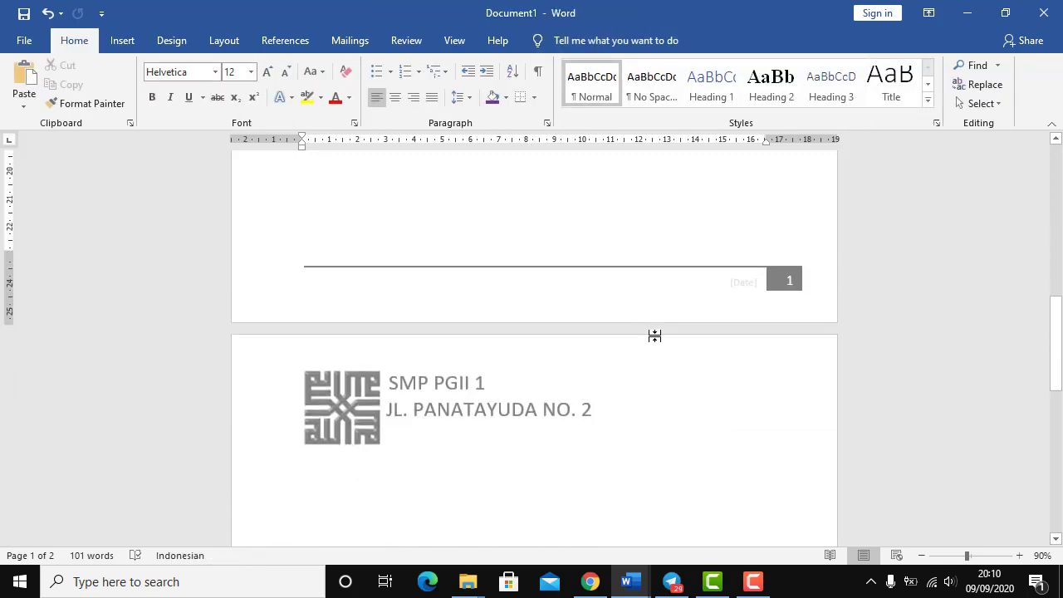
Step: Reopen the footer and replace its date placeholder with the current date in the format "September 9, 2020"
double_click(741, 283)
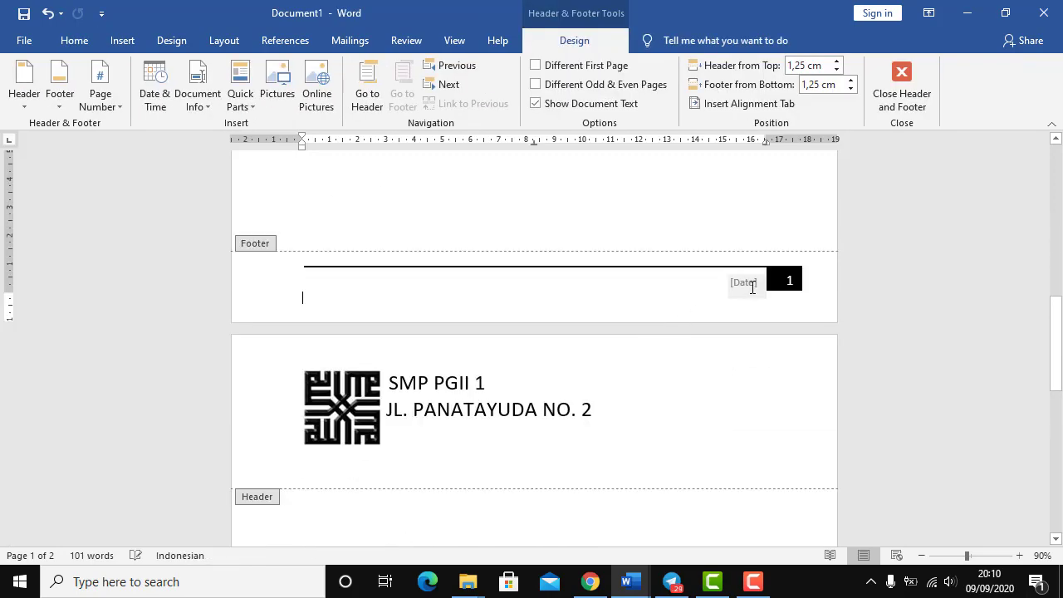
click(752, 287)
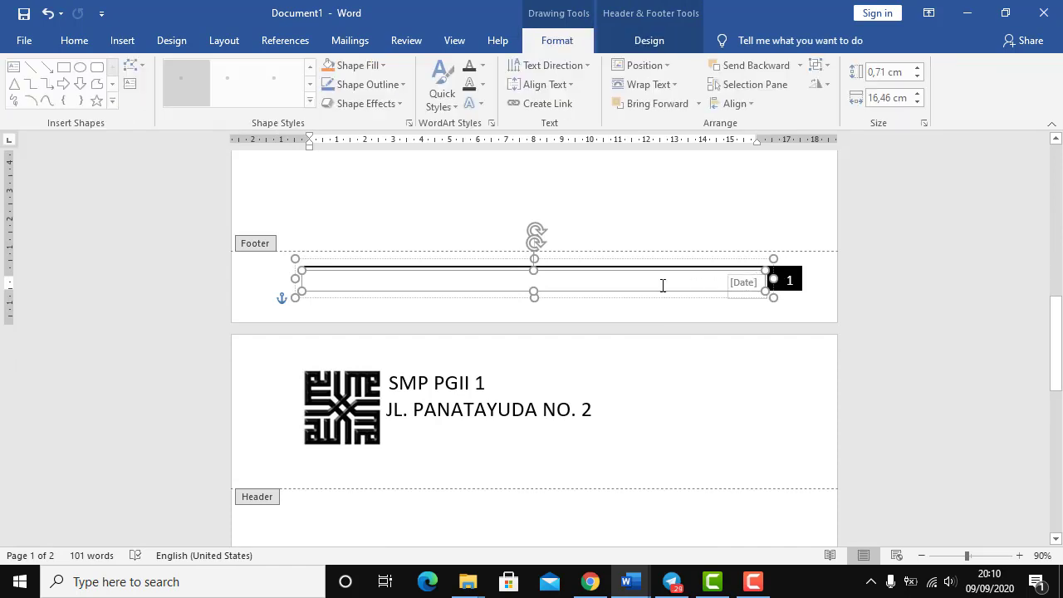
click(751, 283)
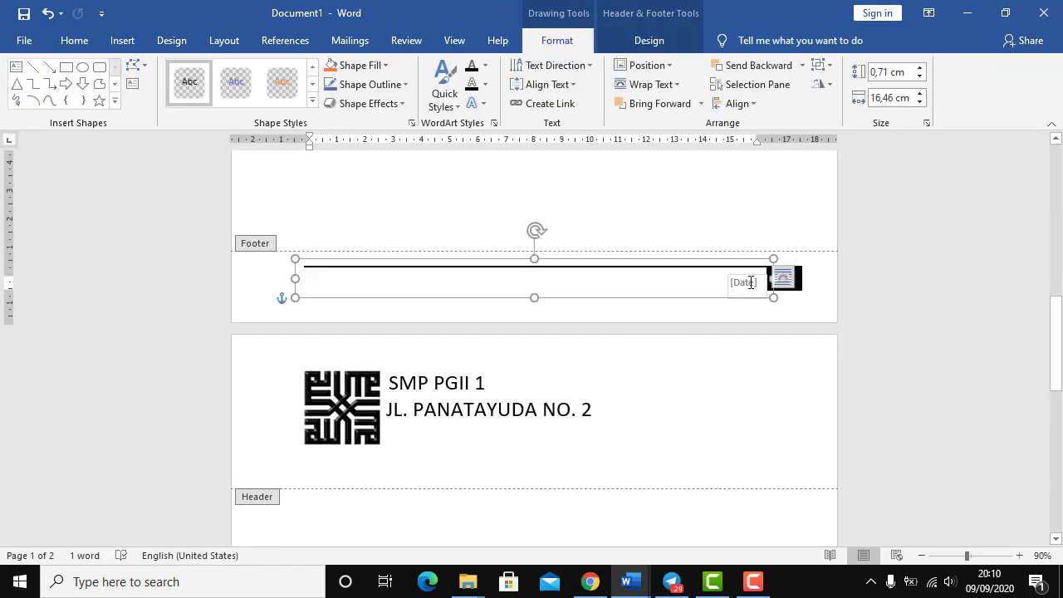
click(754, 282)
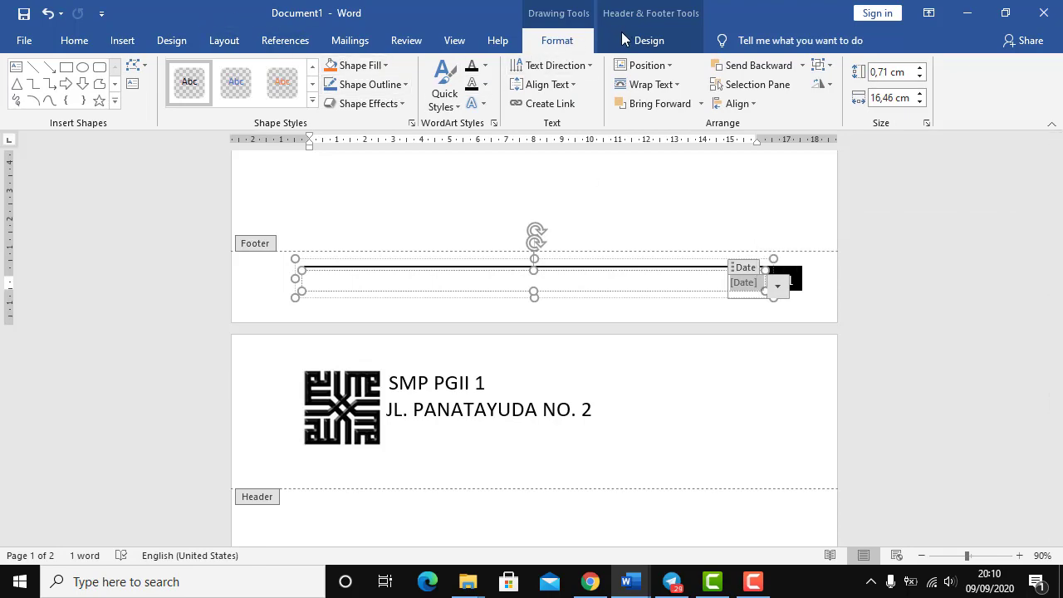
click(647, 40)
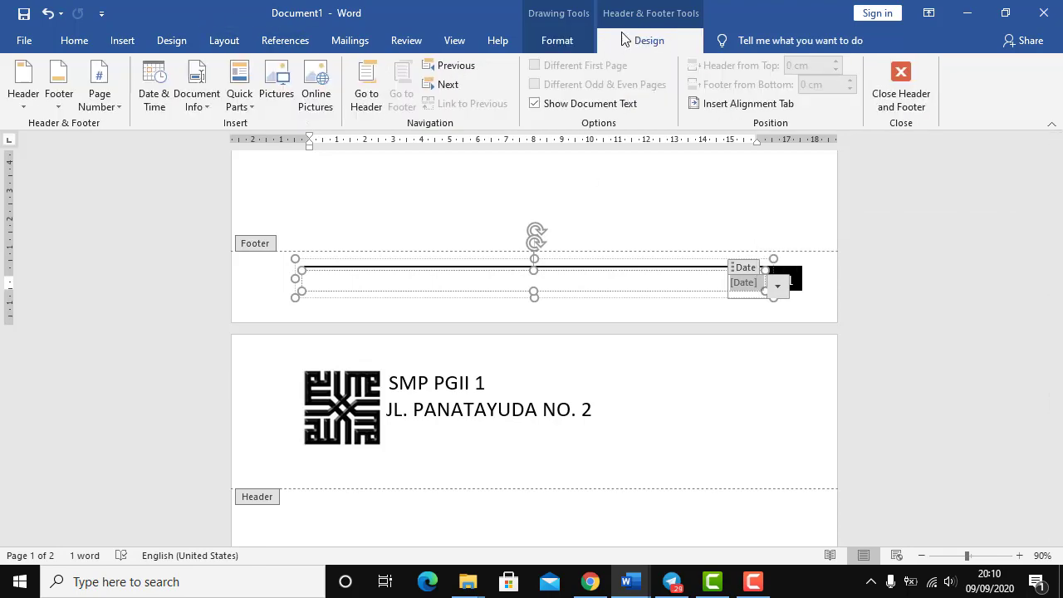
click(155, 93)
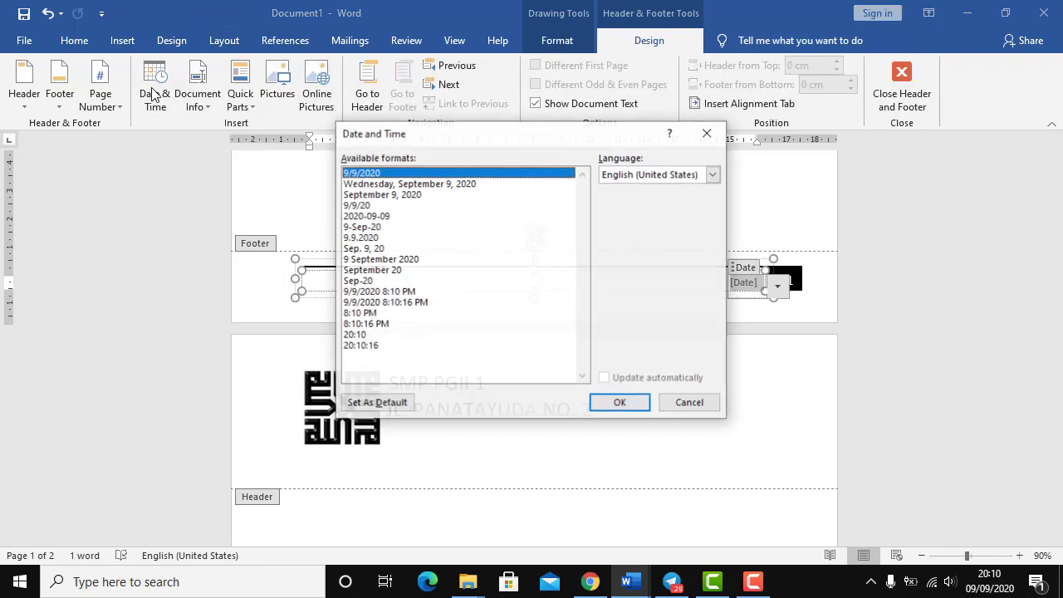
double_click(382, 195)
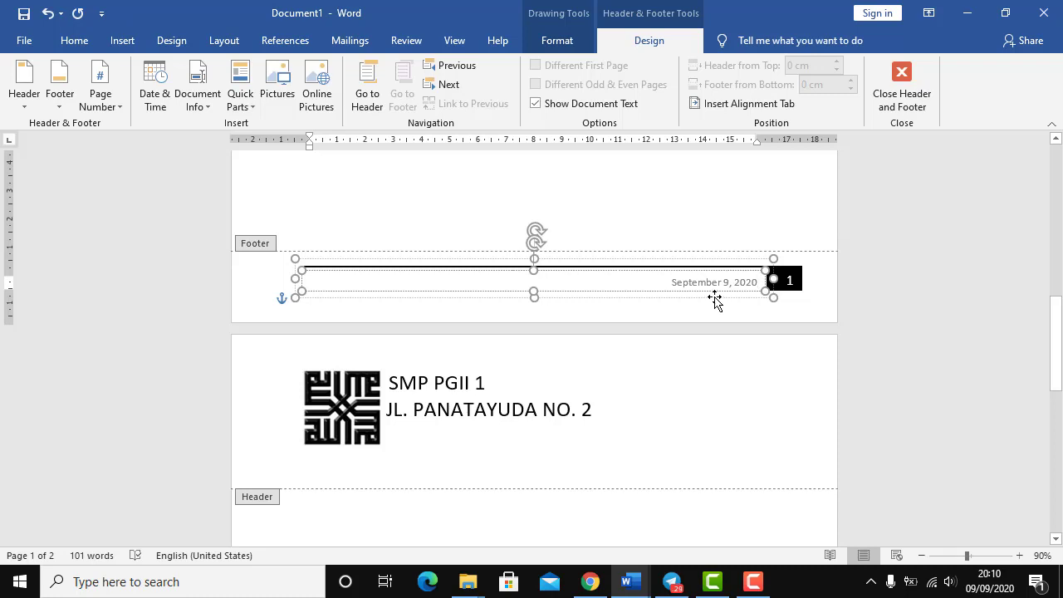
Step: Add the text "CHANNEL YOUTUBE" followed by the channel's name in front of the date in the footer
key(Left)
key(Left)
key(Left)
key(Left)
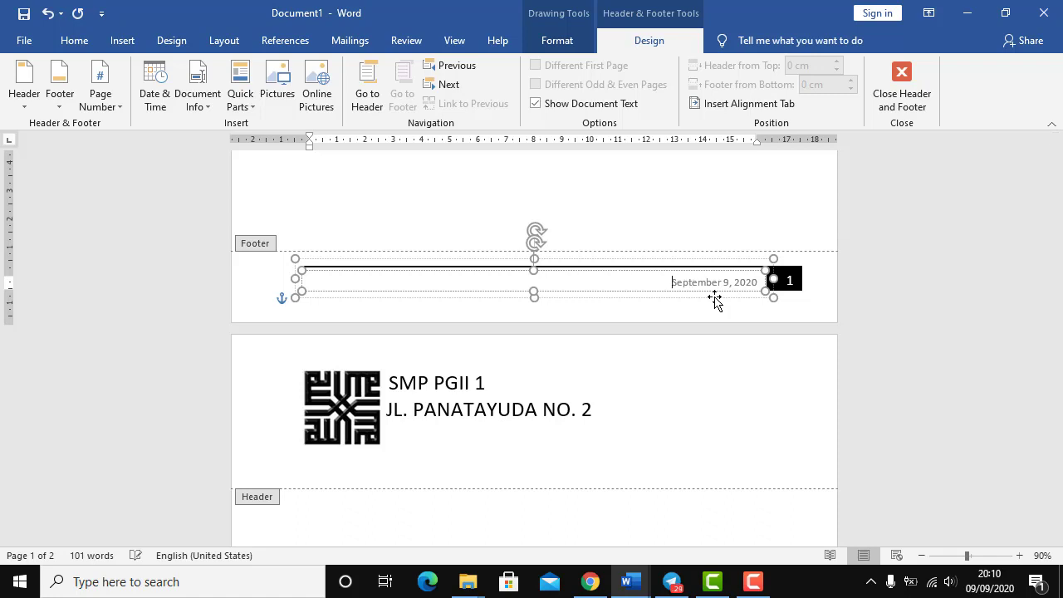
text(@)
key(BackSpace)
text(CHANNEL YOUTUBE AMBU IVA)
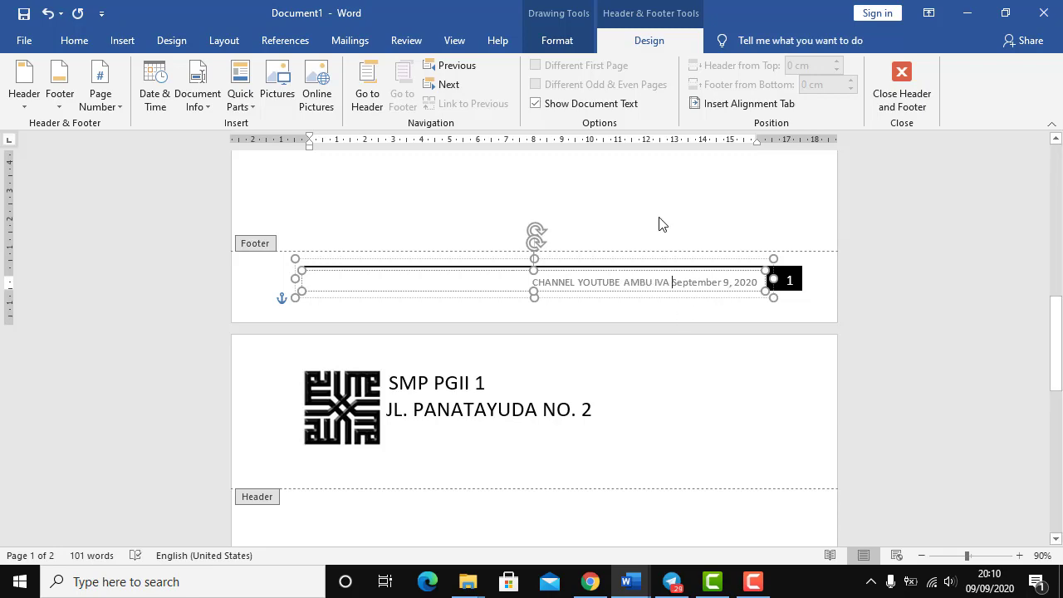
Step: Return to the body text and check the header and footer on both pages
scroll(662, 225, up, 3)
double_click(679, 301)
scroll(675, 316, up, 5)
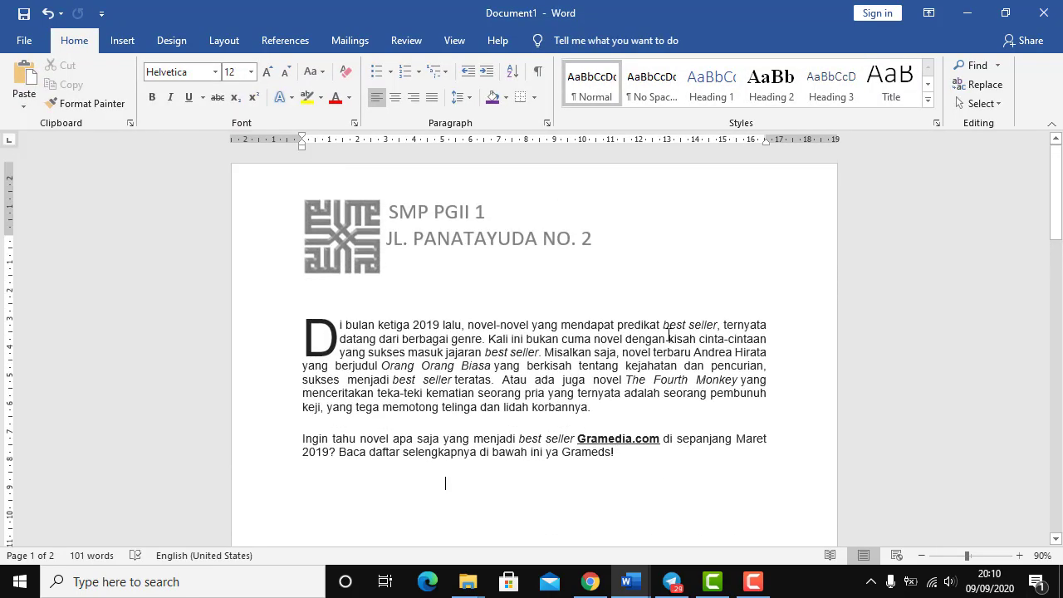
scroll(668, 337, down, 10)
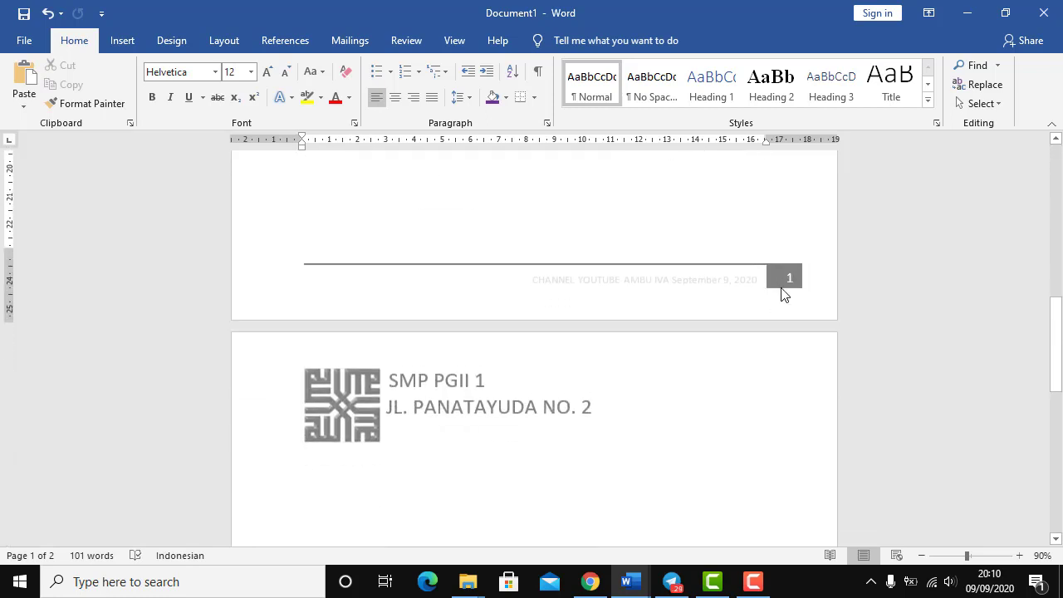
scroll(783, 293, down, 5)
scroll(724, 433, down, 3)
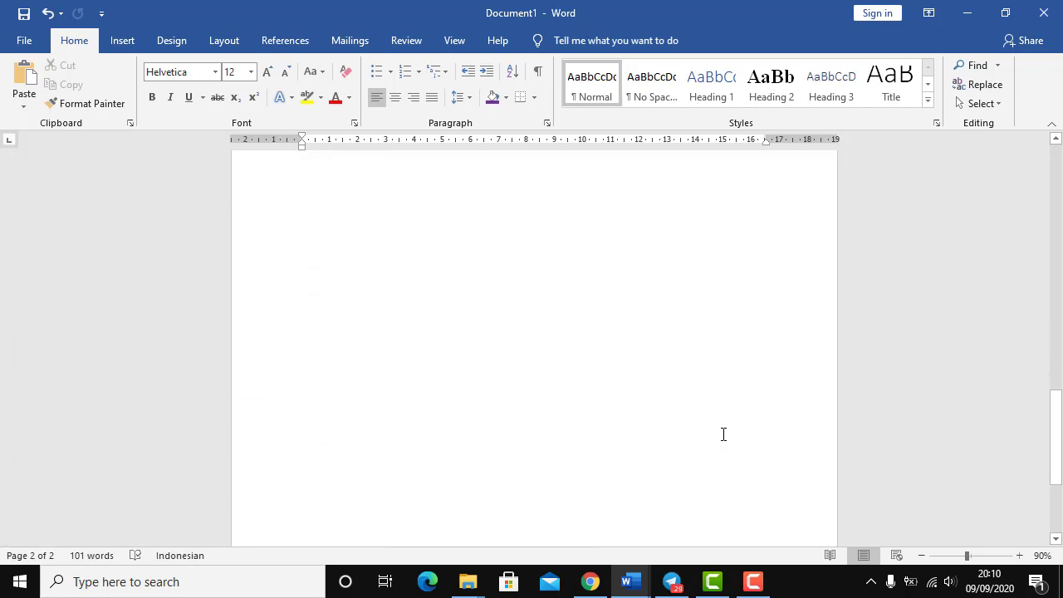
scroll(737, 461, down, 2)
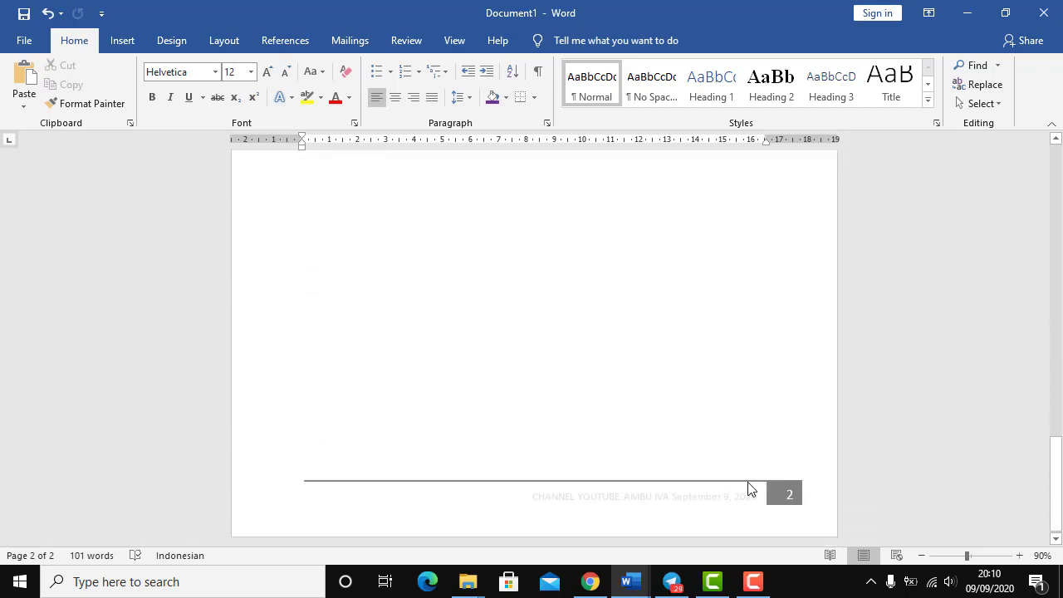
Step: Reopen the footer on page 2 and change the font color of the channel text and date to standard purple
click(709, 497)
double_click(708, 497)
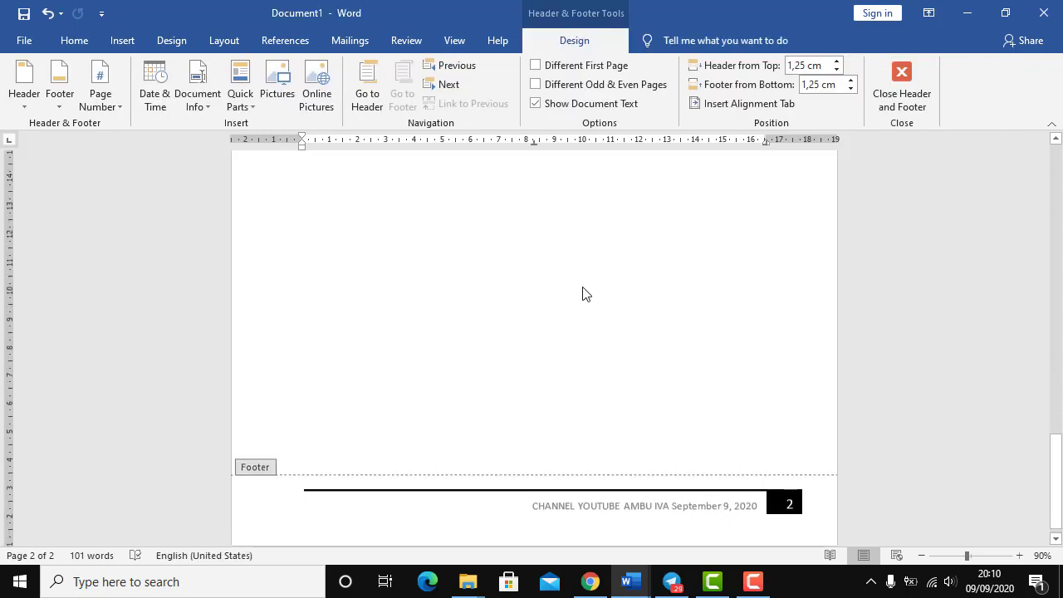
scroll(582, 292, up, 8)
scroll(583, 297, down, 8)
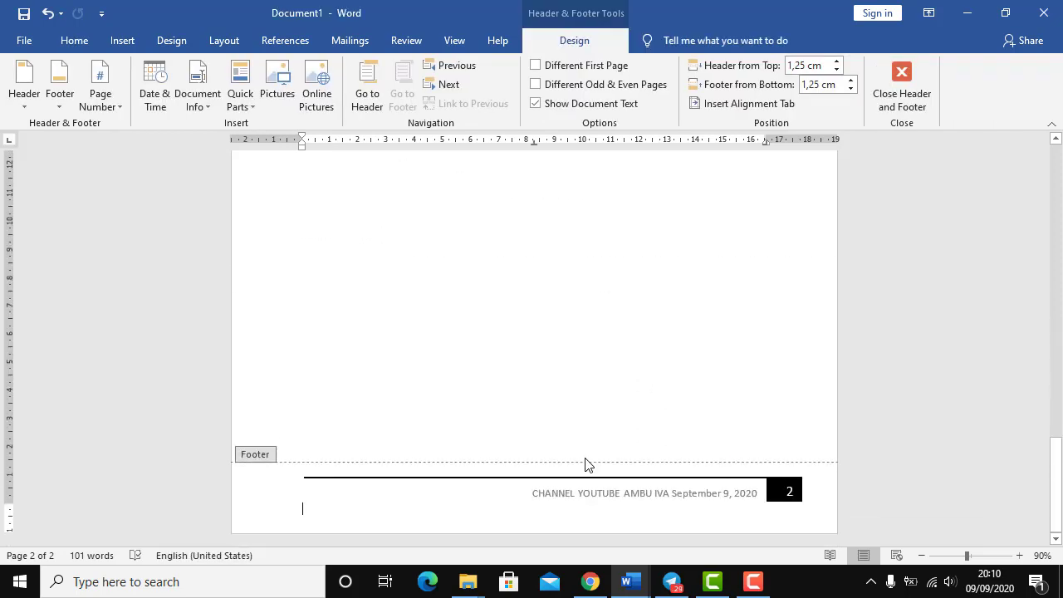
click(529, 493)
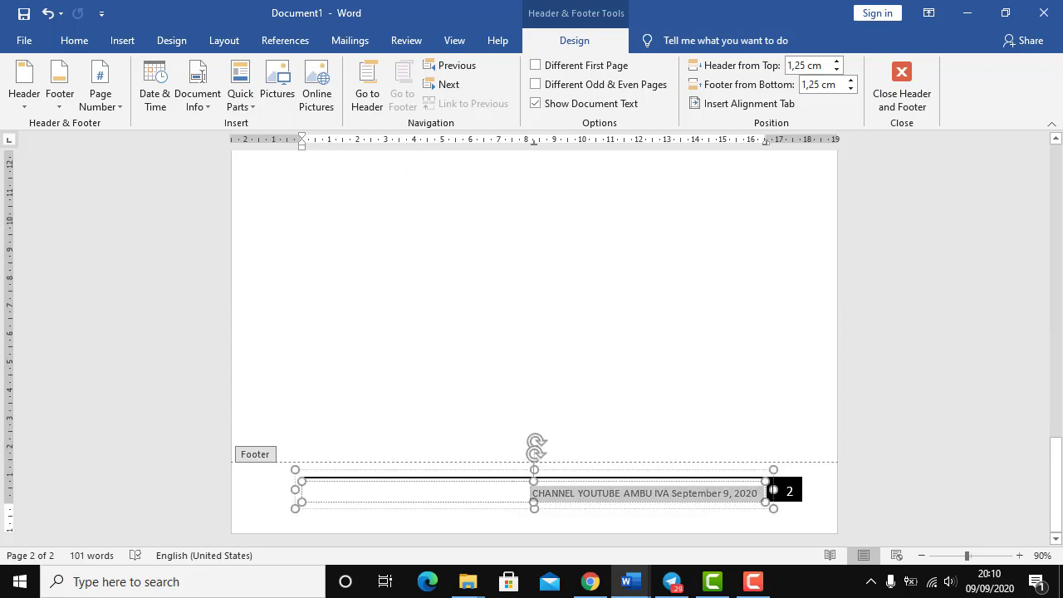
click(72, 43)
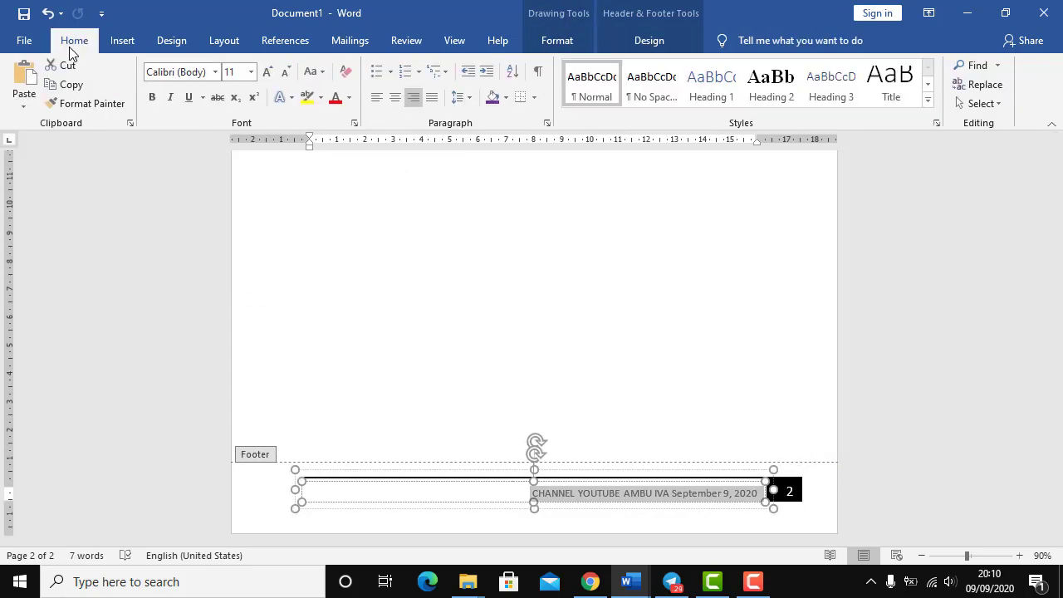
click(337, 98)
click(348, 99)
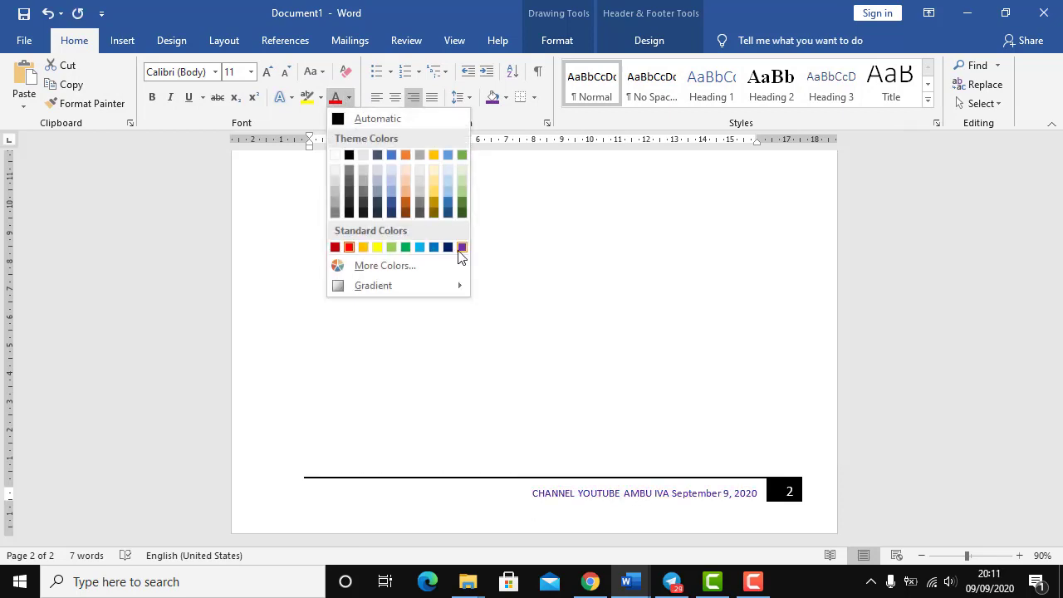
click(462, 247)
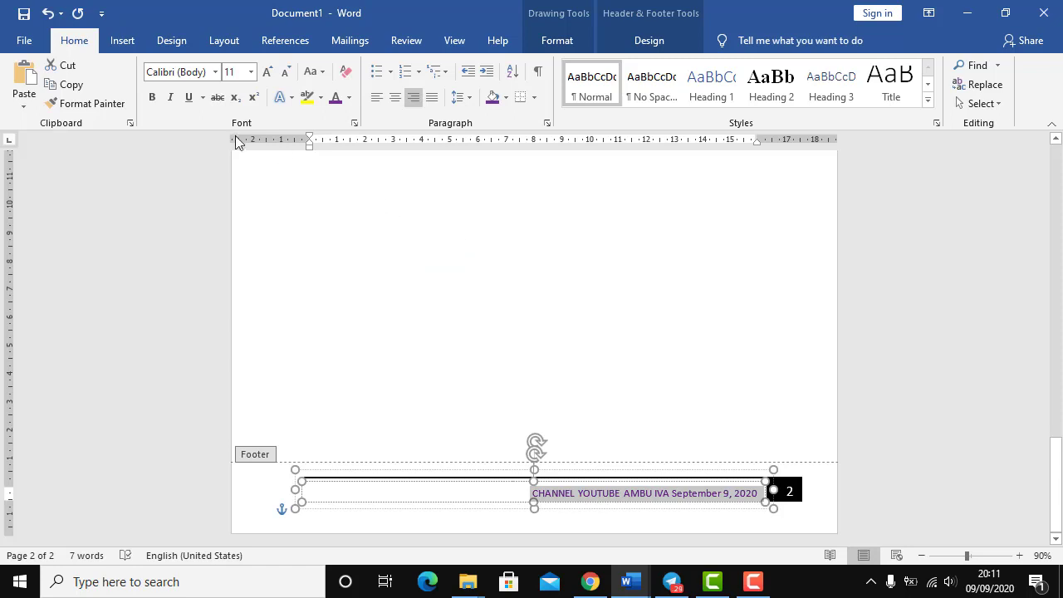
Step: Make the channel text and date in the page 2 footer bold and return to the body text
click(150, 100)
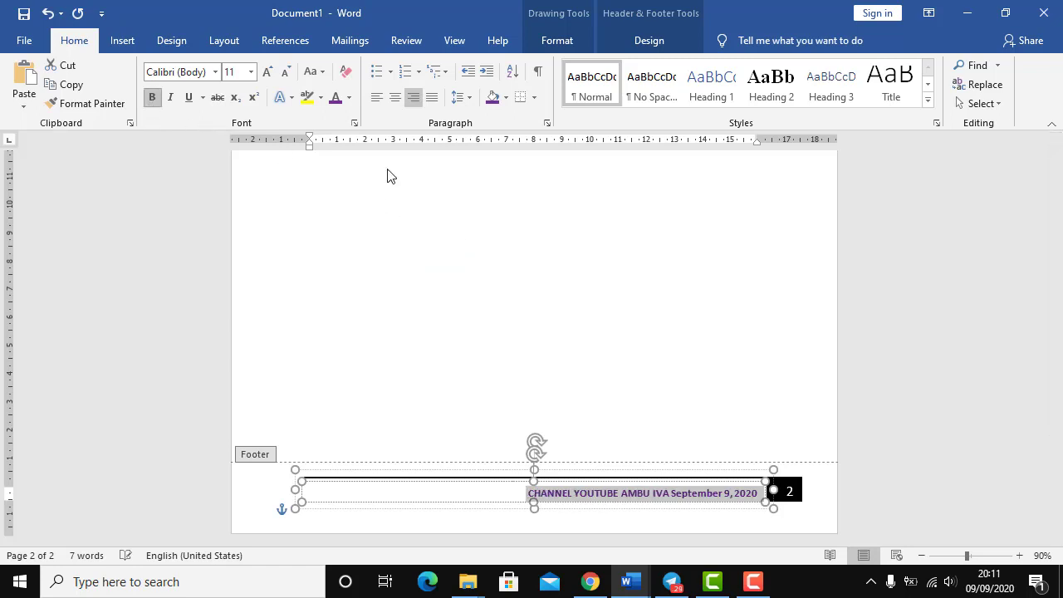
double_click(696, 350)
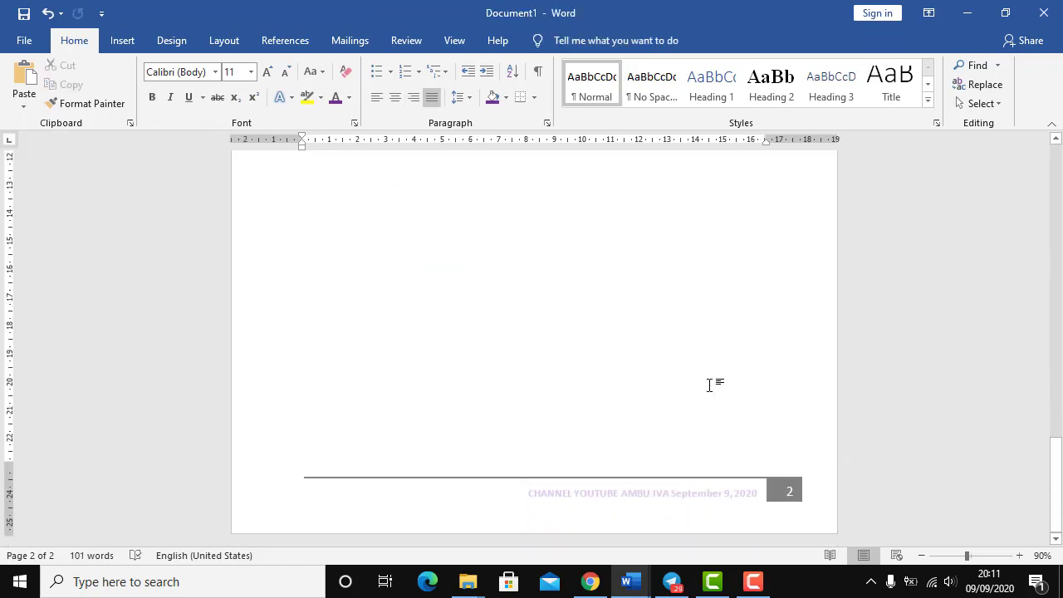
double_click(635, 496)
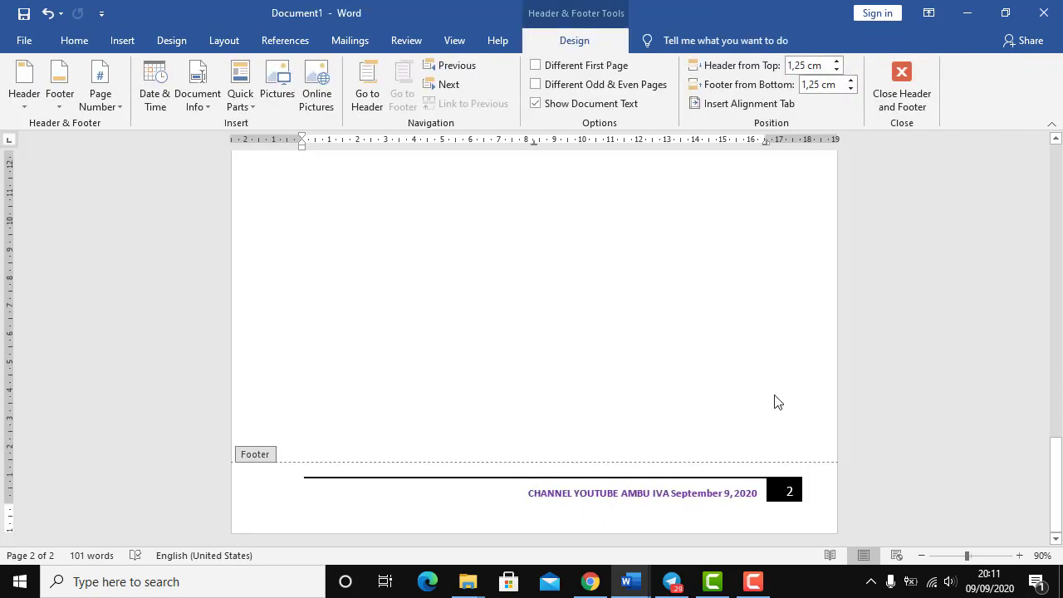
click(908, 98)
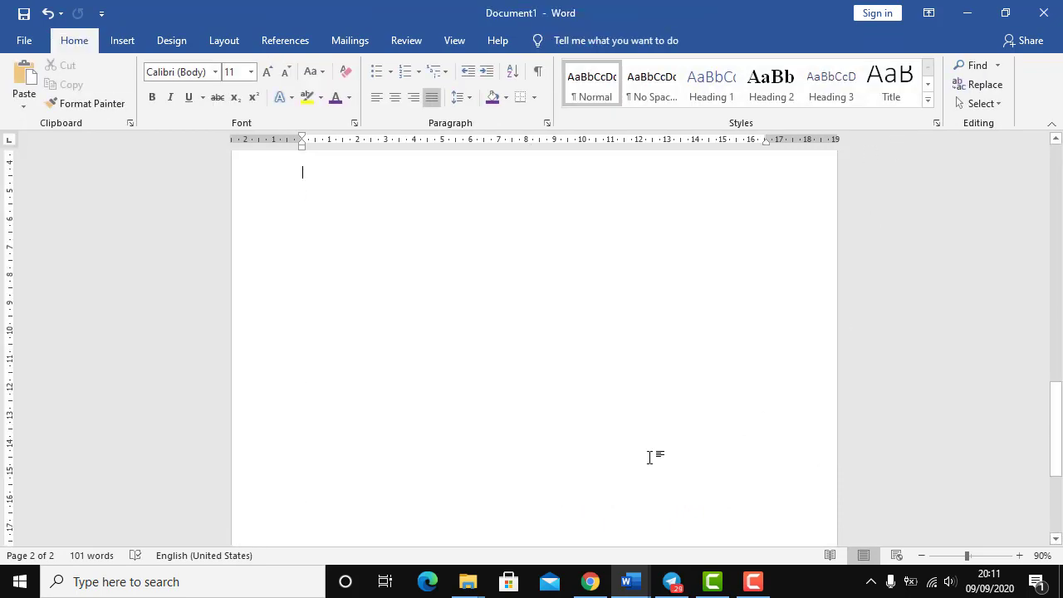
Step: Reopen the footer on page 2 and inspect its page number box and the text line with the channel and date
scroll(651, 458, down, 5)
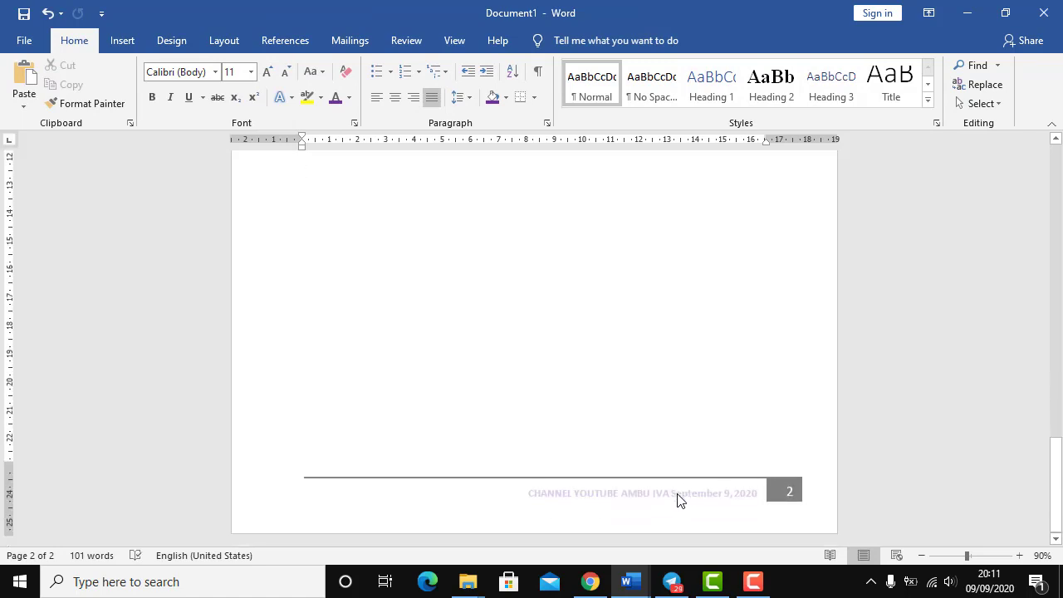
double_click(679, 500)
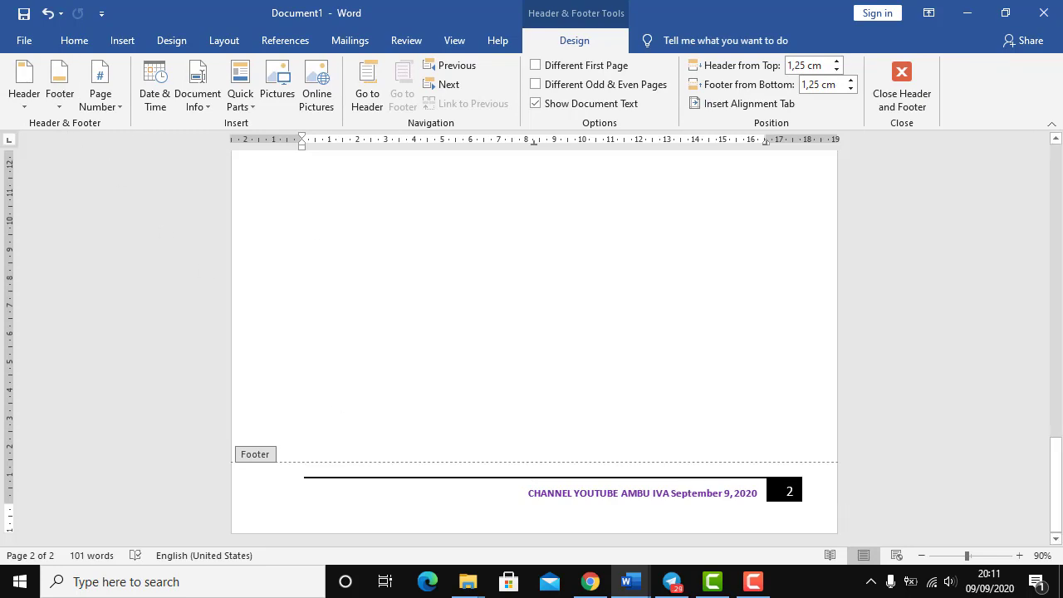
click(786, 490)
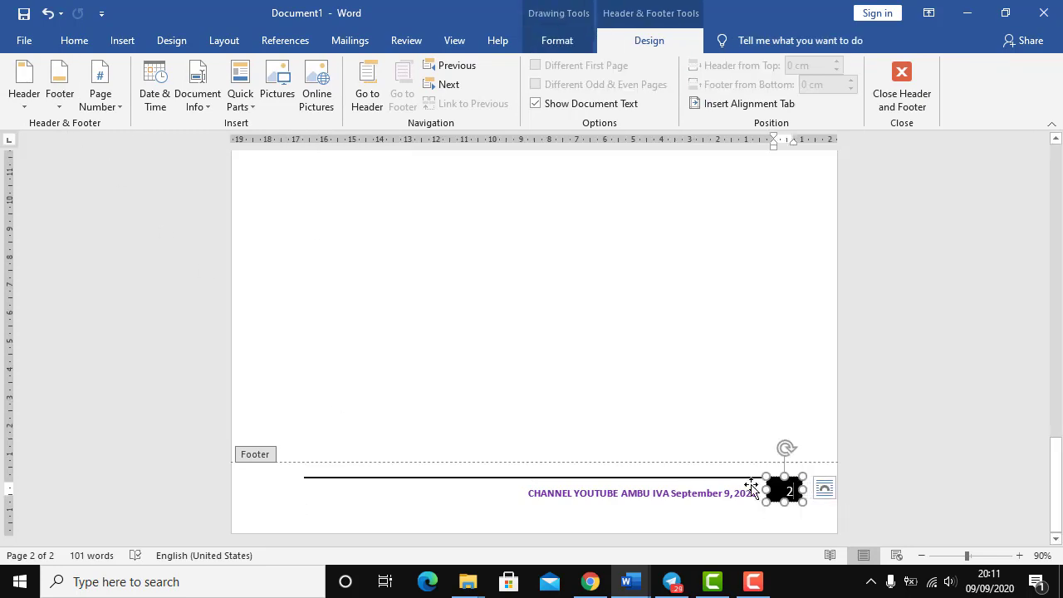
click(679, 492)
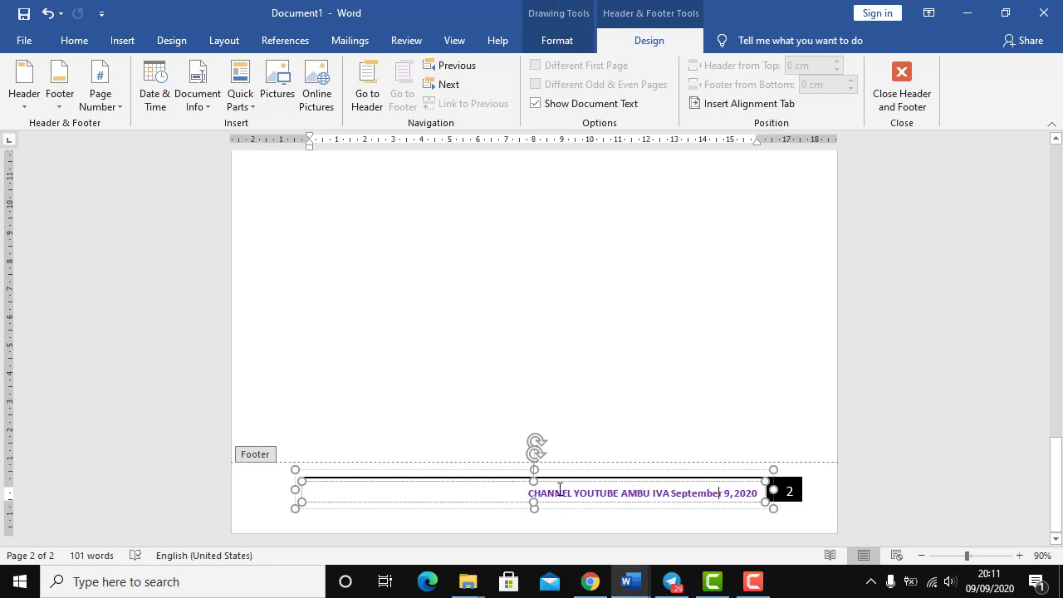
drag(528, 493, 618, 494)
drag(700, 490, 765, 491)
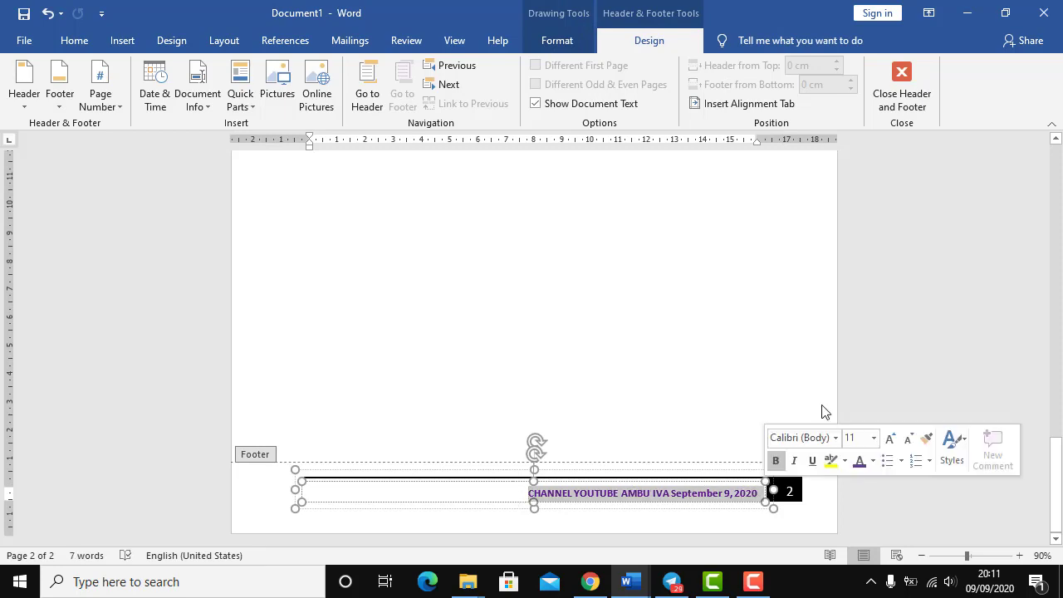
Step: Close the footer and review the footers and headers from page 2 back to the start of page 1
click(918, 107)
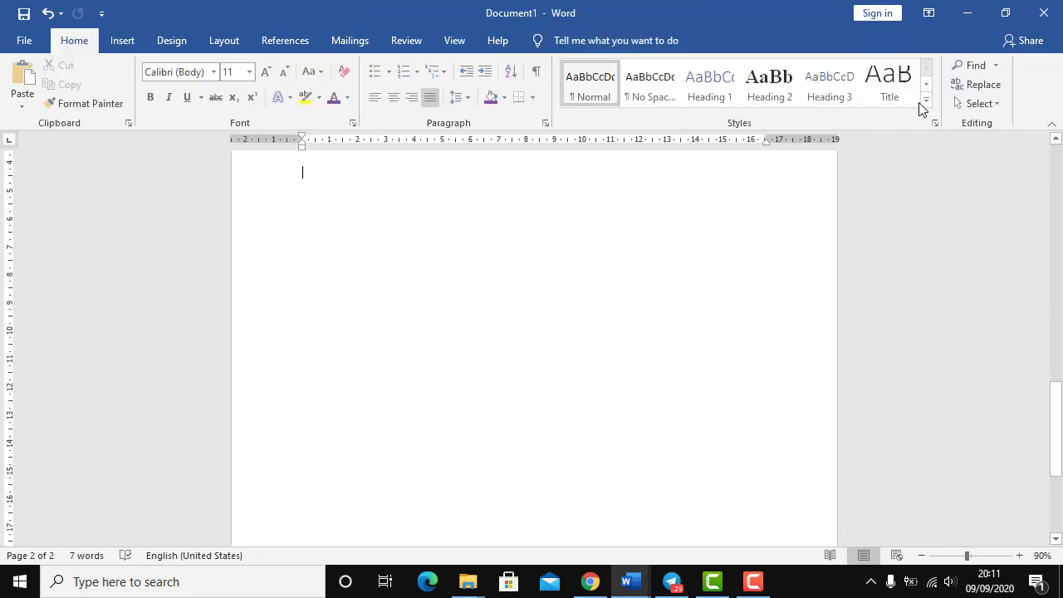
scroll(737, 353, up, 15)
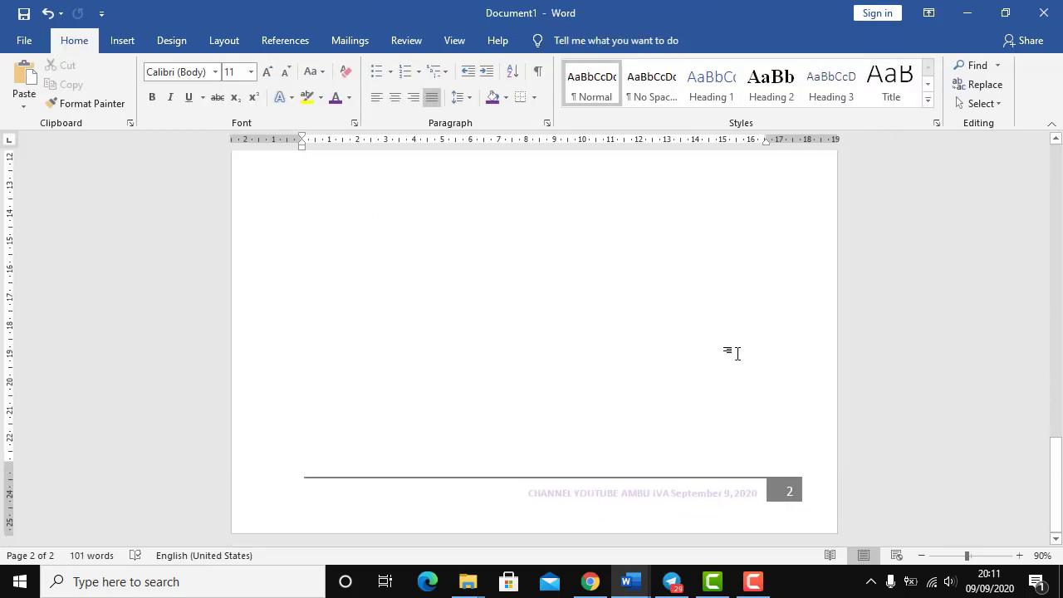
scroll(737, 354, up, 16)
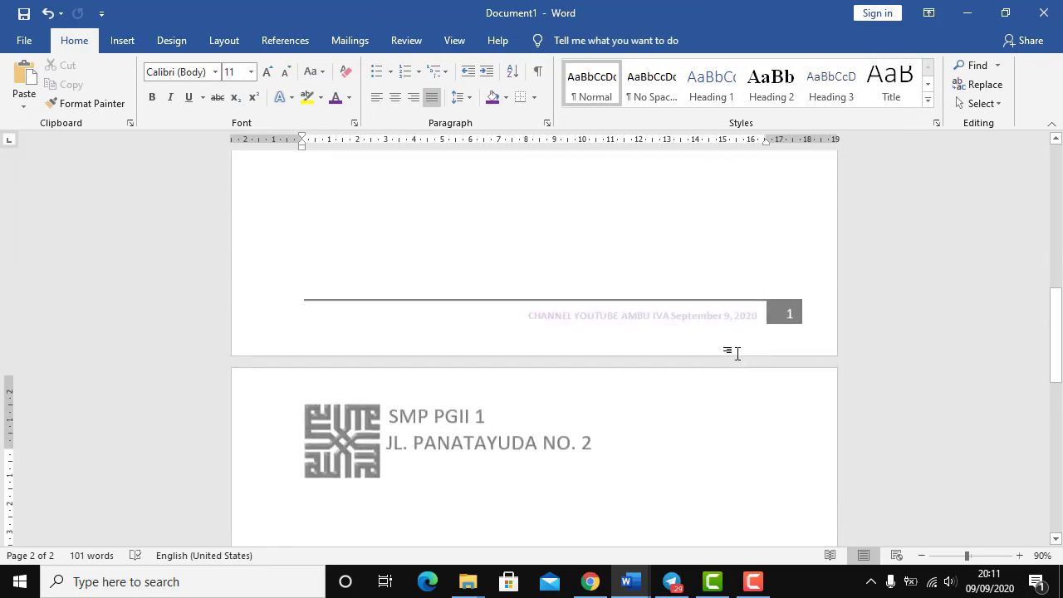
scroll(737, 352, up, 1)
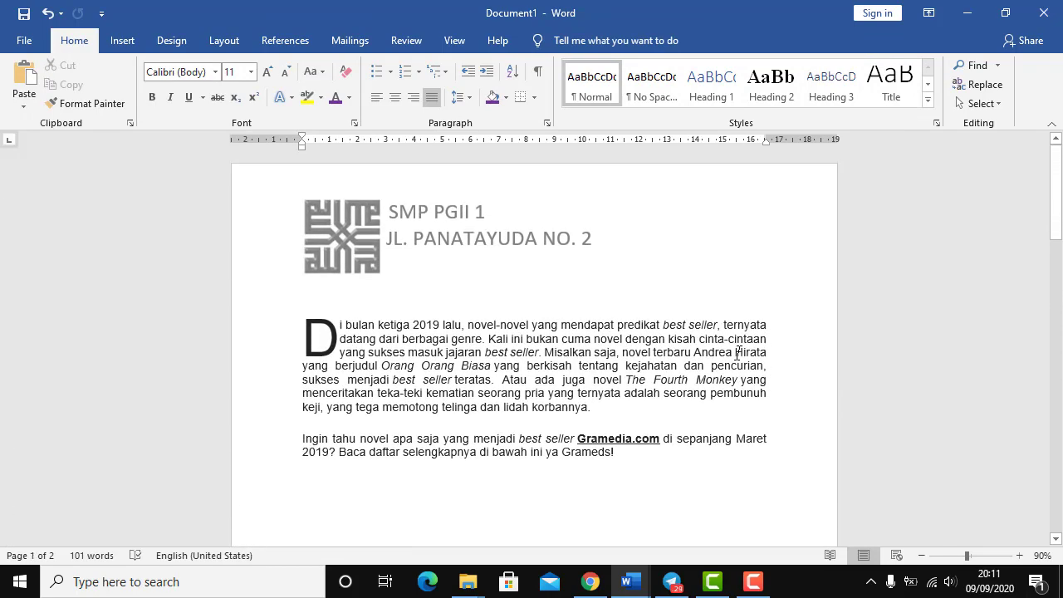